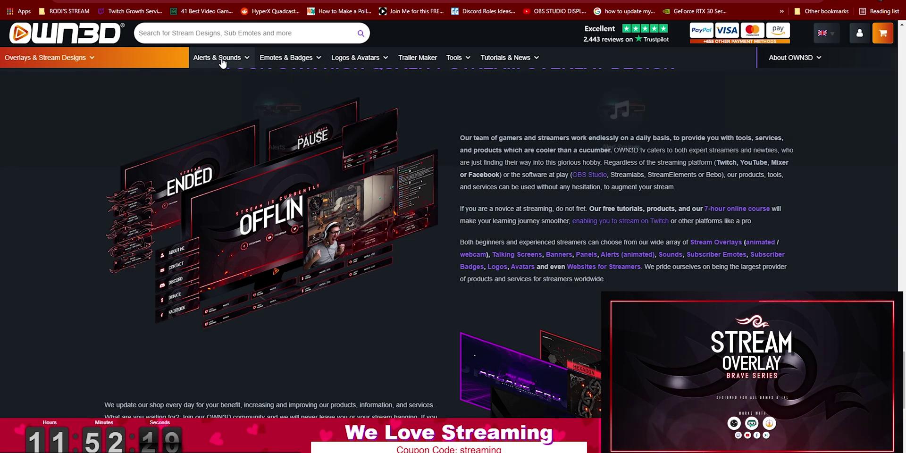
Step: Browse OWN3D's Animated Twitch Alerts page and the Twitch sub emotes catalogue
left_click(316, 144)
scroll(321, 156, "down", 3)
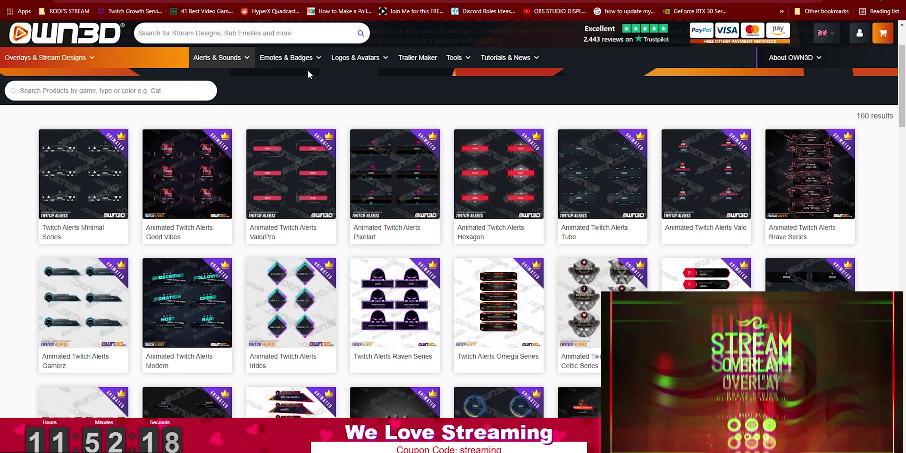
left_click(391, 111)
scroll(396, 241, "down", 5)
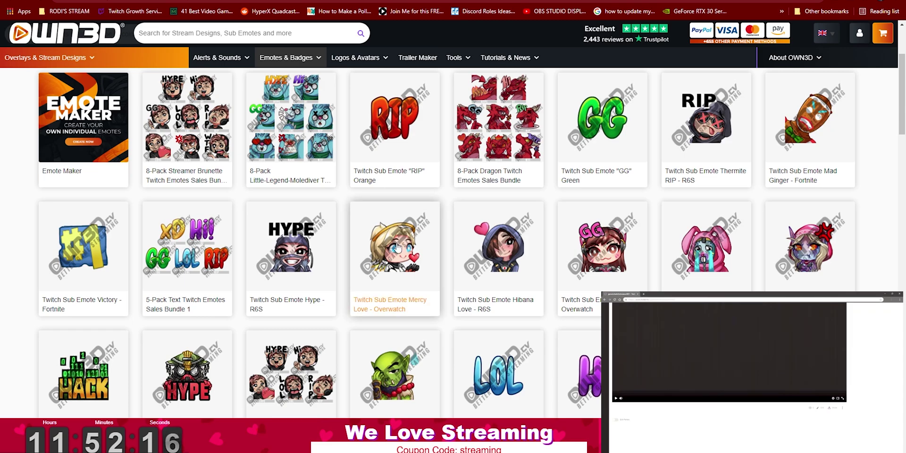
Step: Visit the Avatar Maker page, then the Twitch Trailer Maker page
left_click(477, 106)
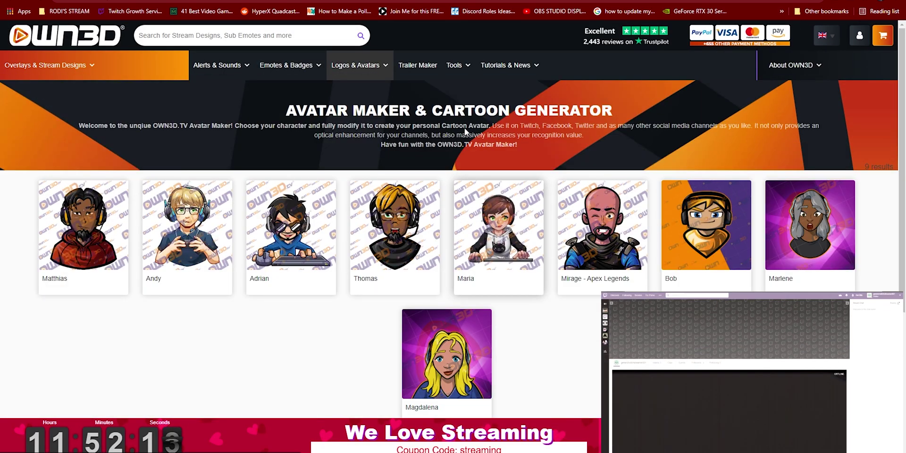
left_click(418, 65)
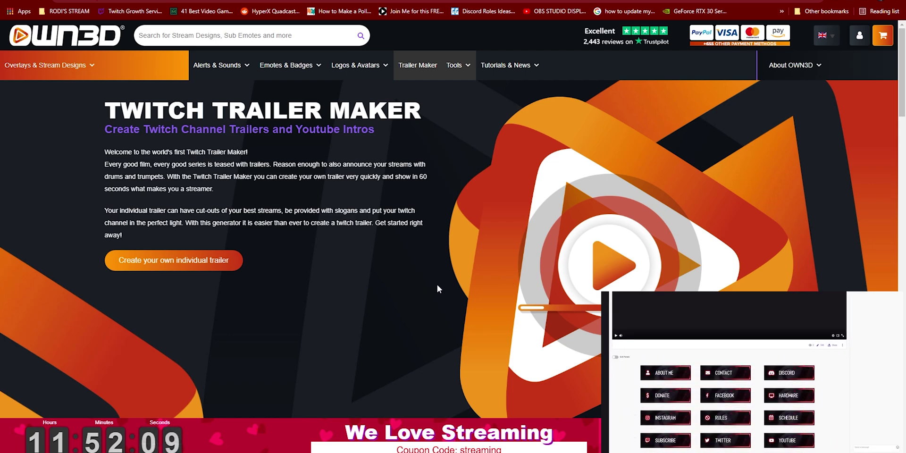
scroll(437, 284, "down", 1)
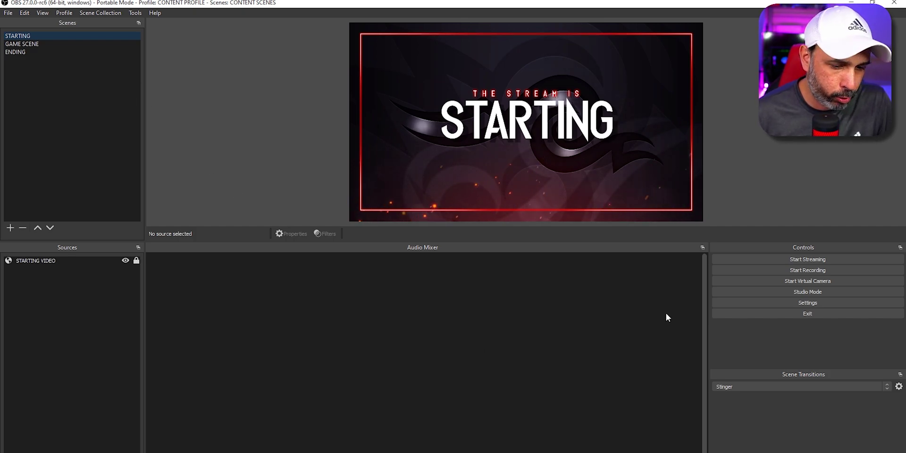
Step: In Settings, try the Acri and System themes, then apply Rachni and confirm with OK
left_click(827, 303)
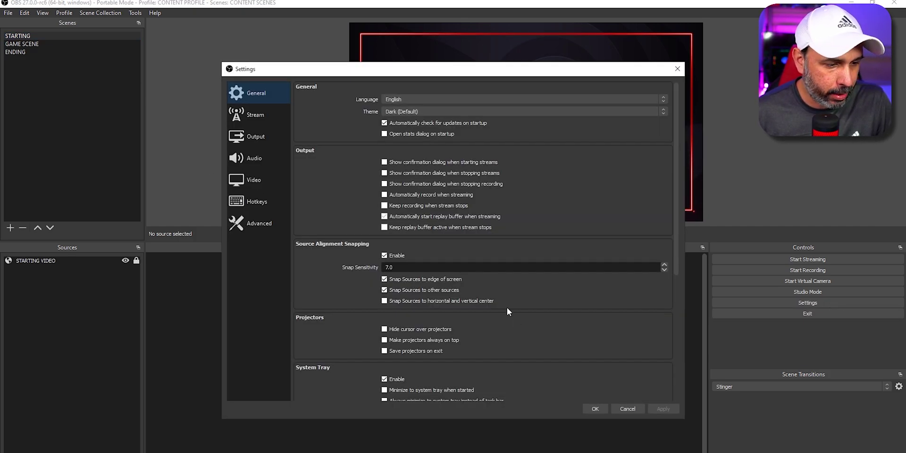
left_click(661, 112)
left_click(499, 125)
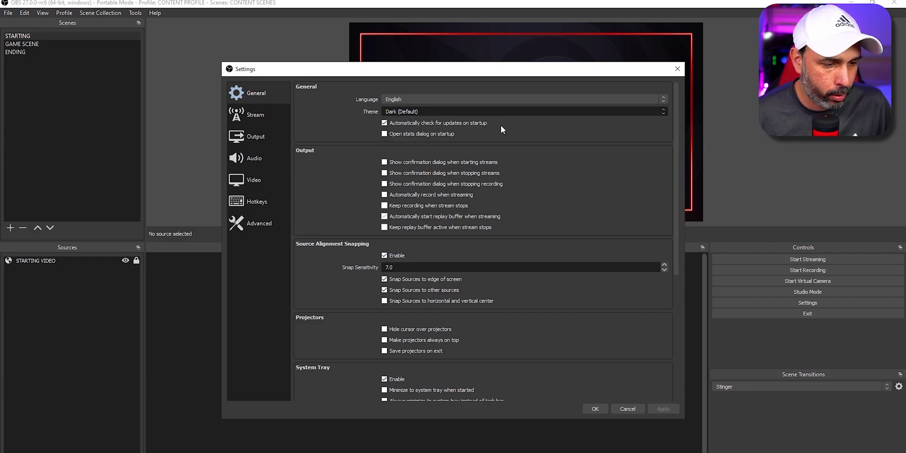
key("Up")
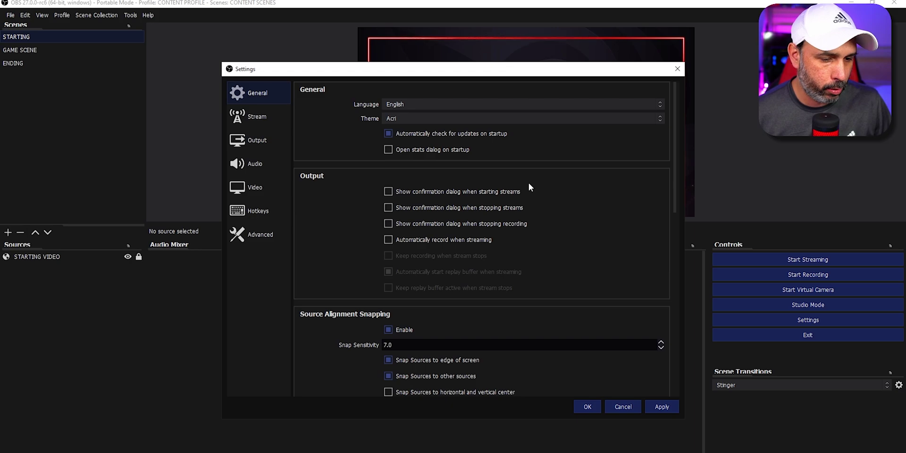
left_click(661, 121)
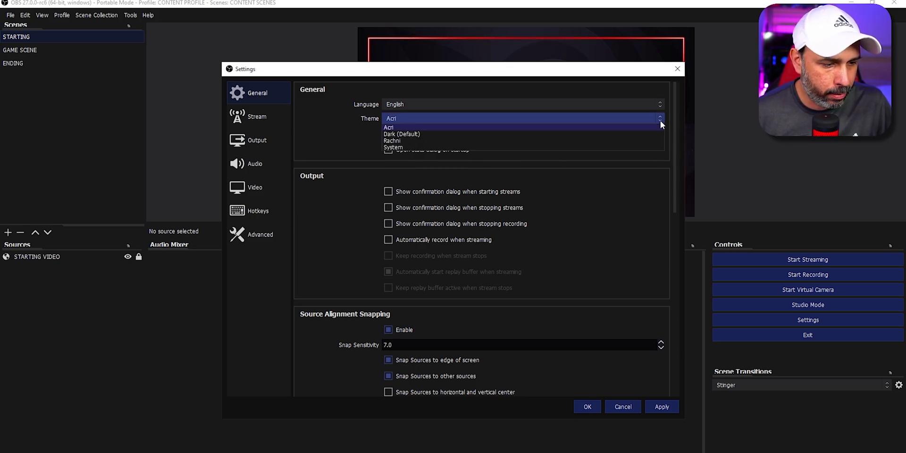
left_click(427, 147)
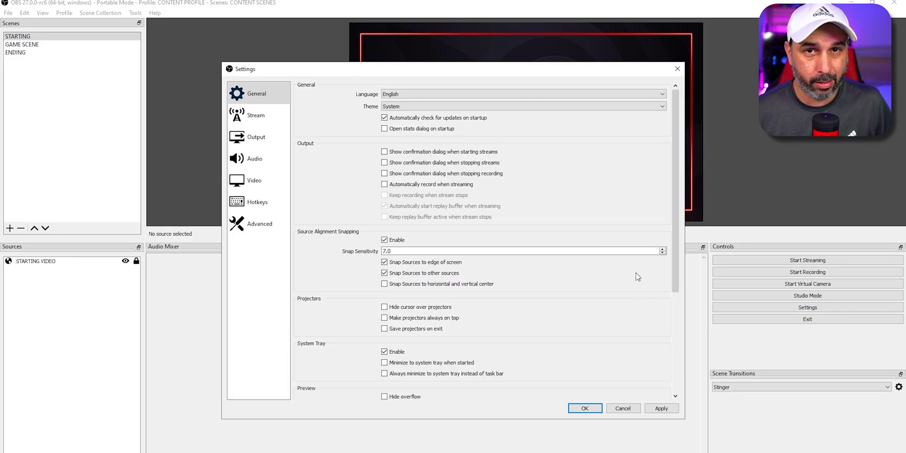
left_click(661, 108)
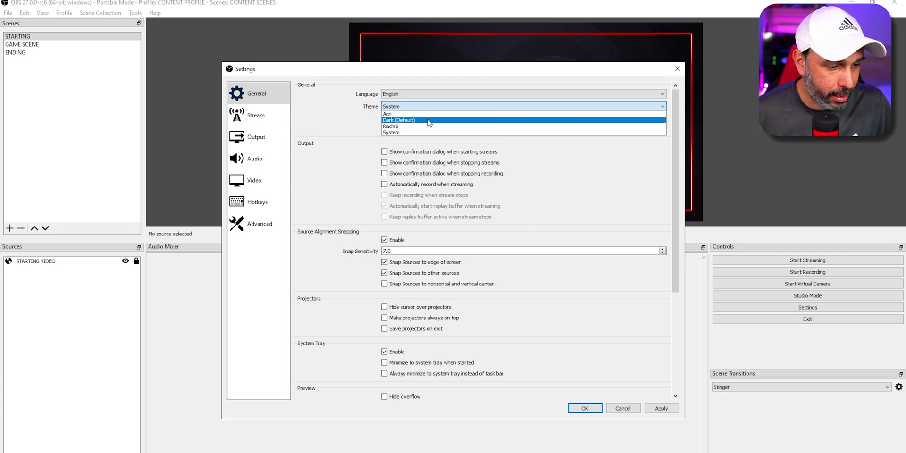
key("Escape")
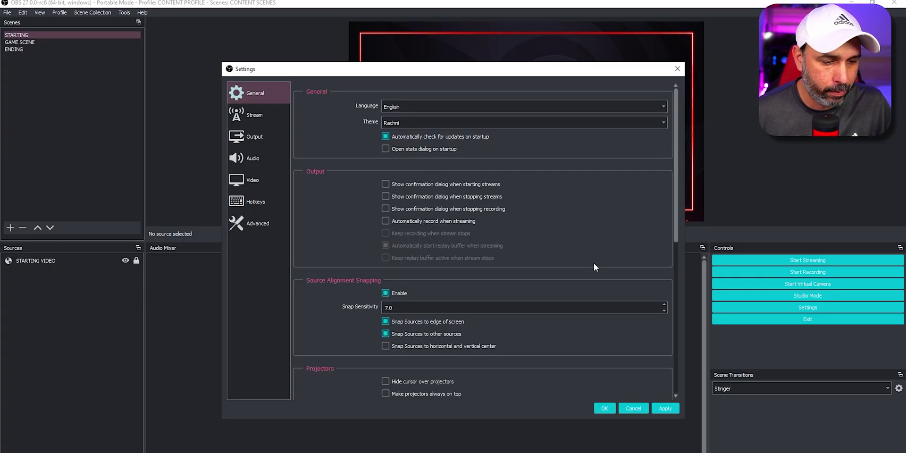
left_click(606, 409)
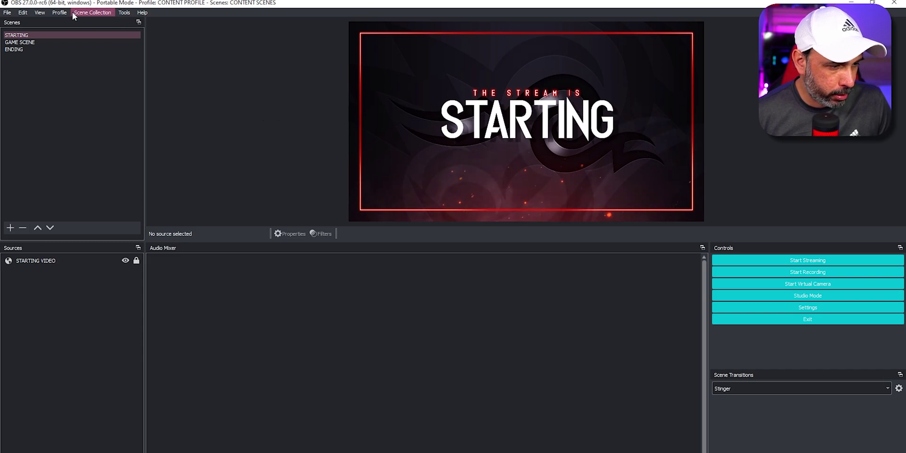
Step: Add the Stats dock from View > Docks, drag it into place, then select the STARTING scene
left_click(39, 12)
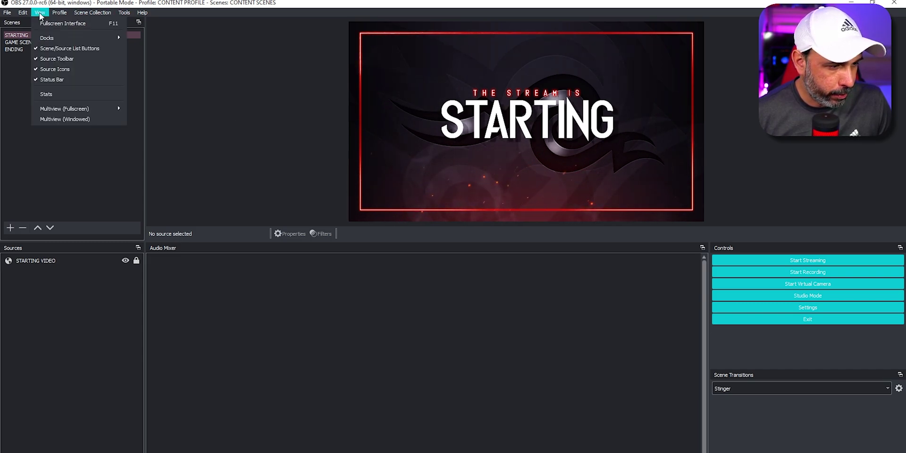
mouse_move(73, 37)
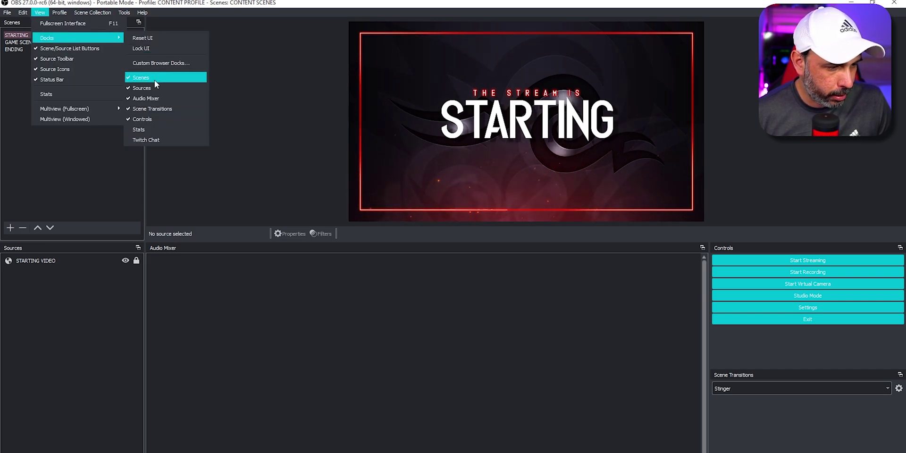
left_click(158, 129)
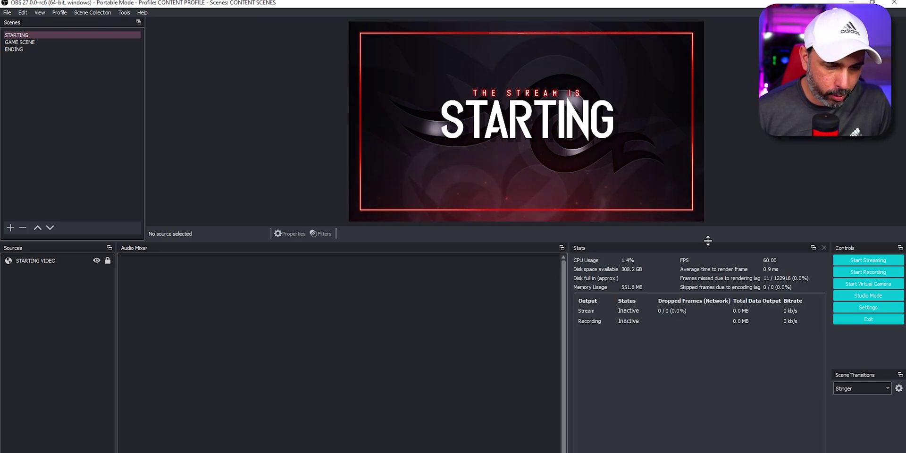
left_click_drag(712, 247, 592, 277)
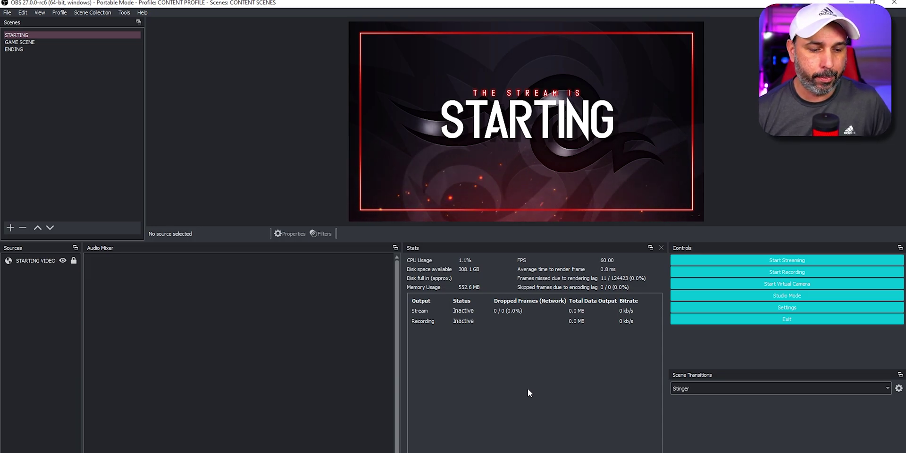
left_click(791, 427)
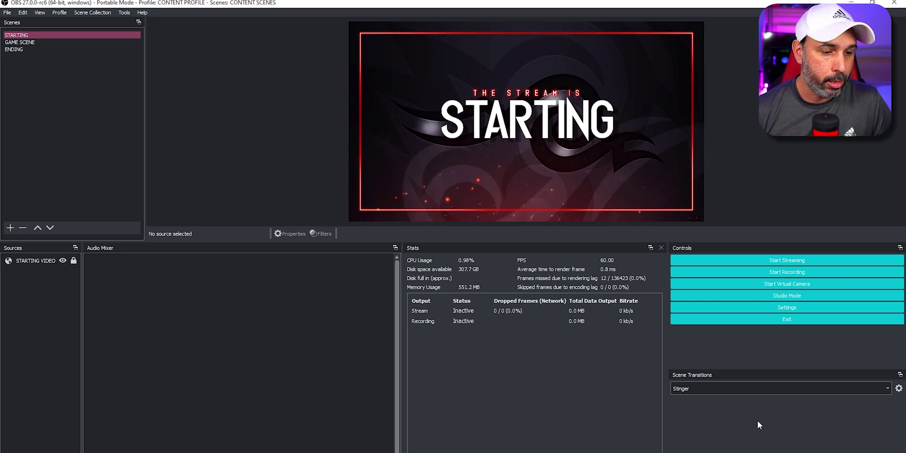
Step: Disable the live preview from its right-click menu, then switch to GAME SCENE
right_click(477, 80)
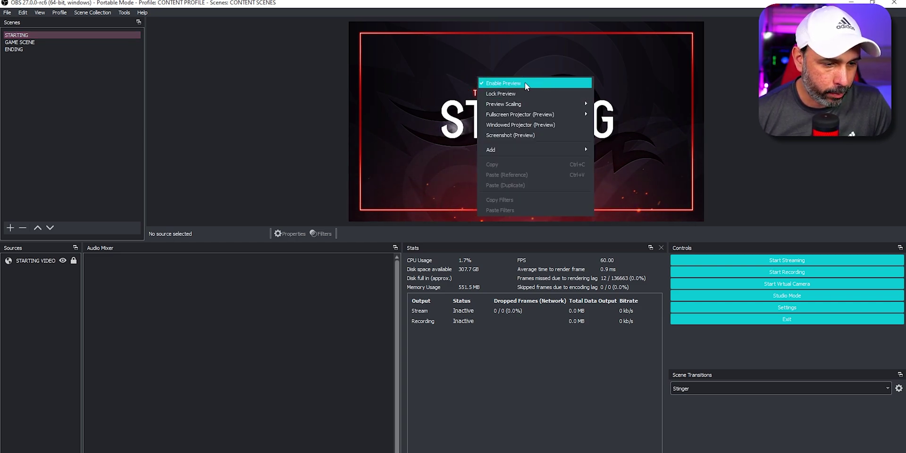
left_click(540, 82)
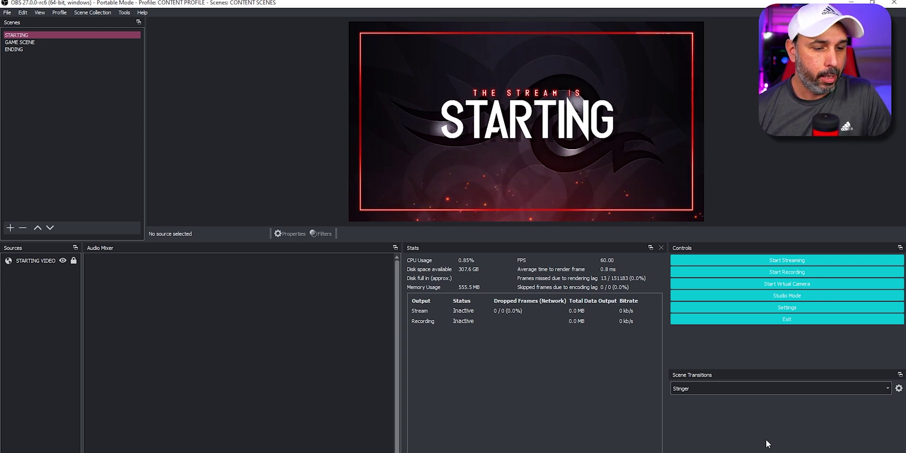
left_click(30, 42)
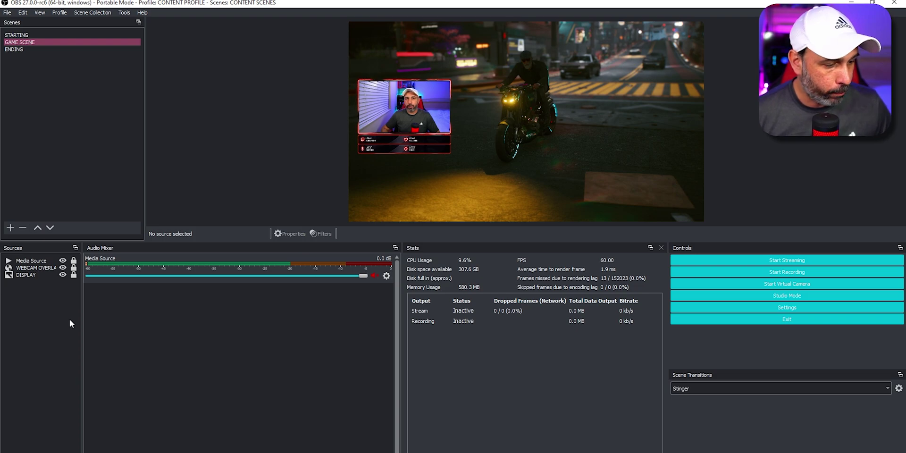
Step: Select DISPLAY and Media Source, nudge the webcam overlay in the preview, then show the add-source list
left_click(27, 274)
left_click(25, 285)
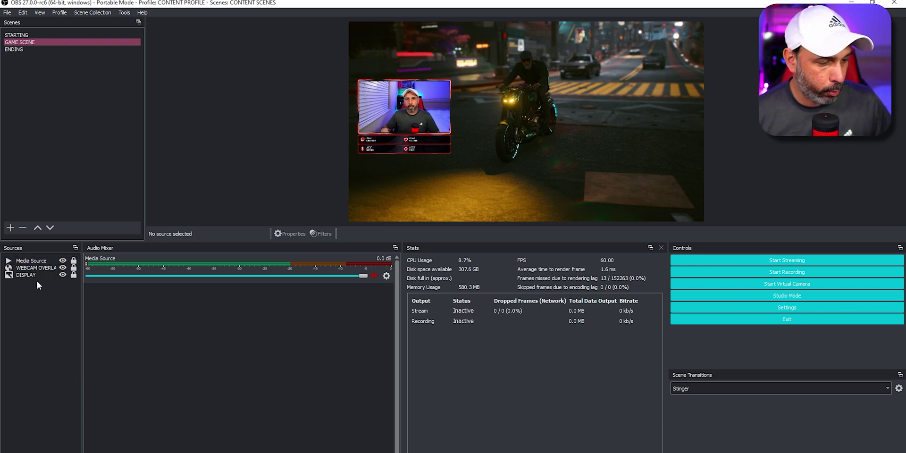
left_click(29, 261)
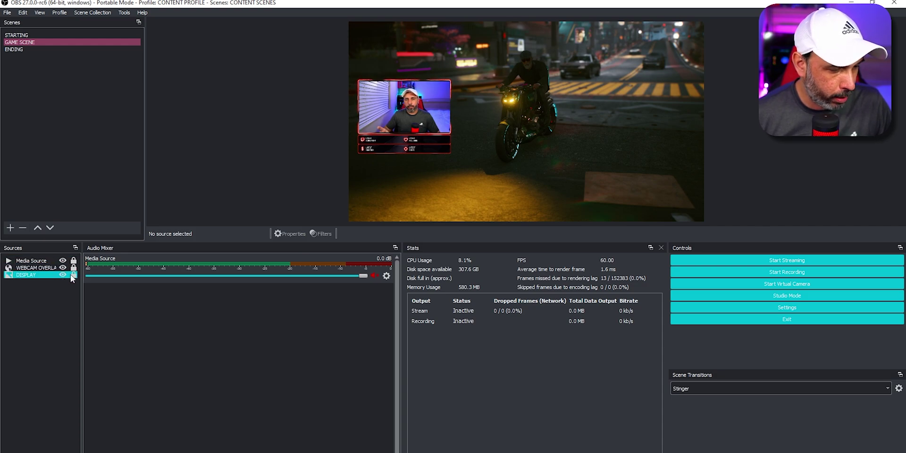
left_click(78, 300)
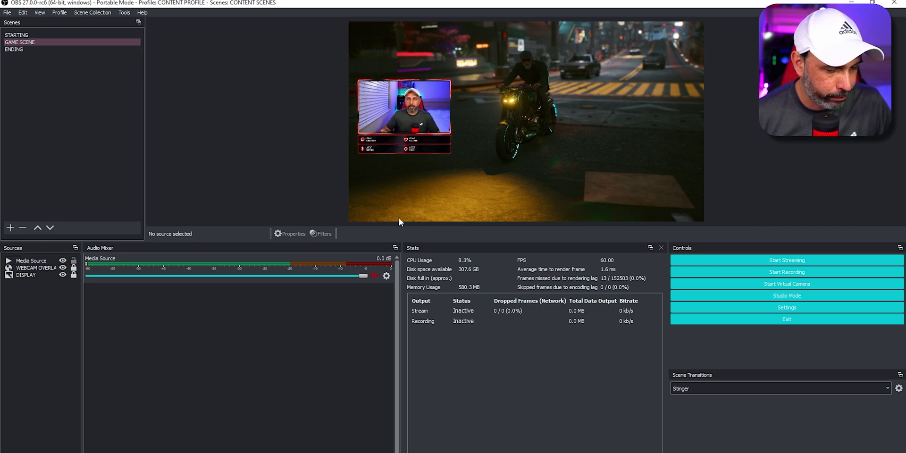
mouse_move(402, 116)
left_mouse_down()
mouse_move(431, 145)
mouse_move(414, 115)
mouse_move(400, 112)
left_mouse_up()
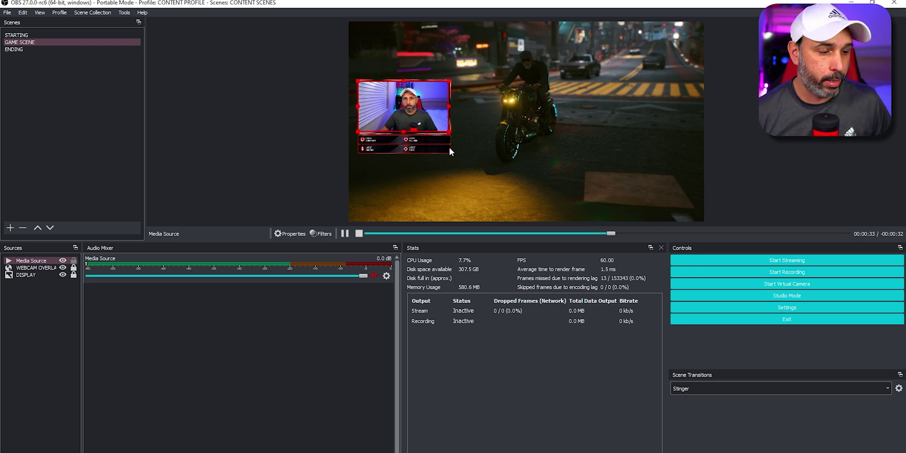
left_click(43, 332)
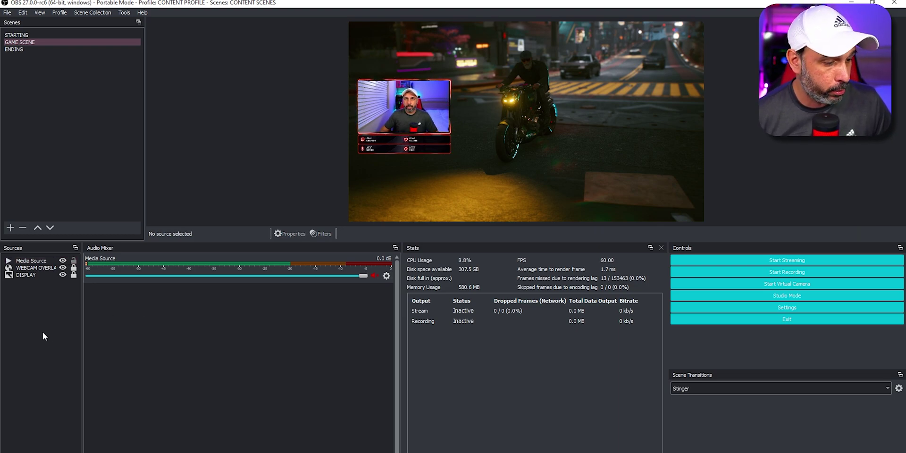
left_click(30, 260)
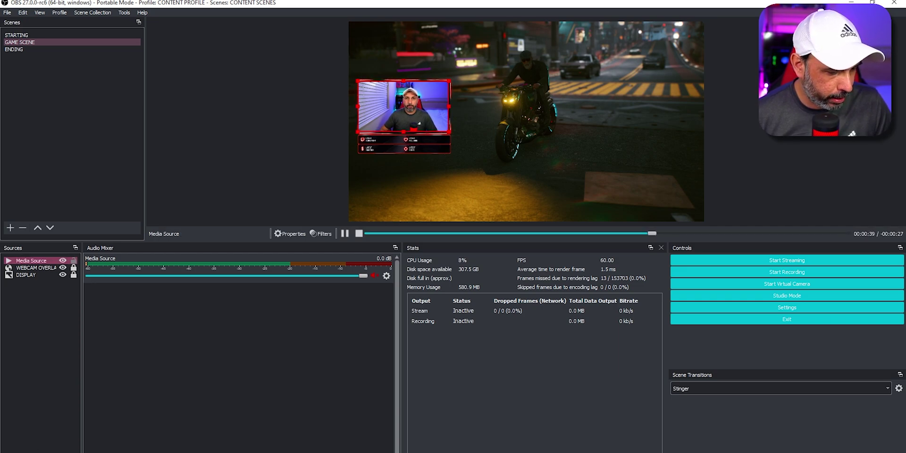
left_click(33, 449)
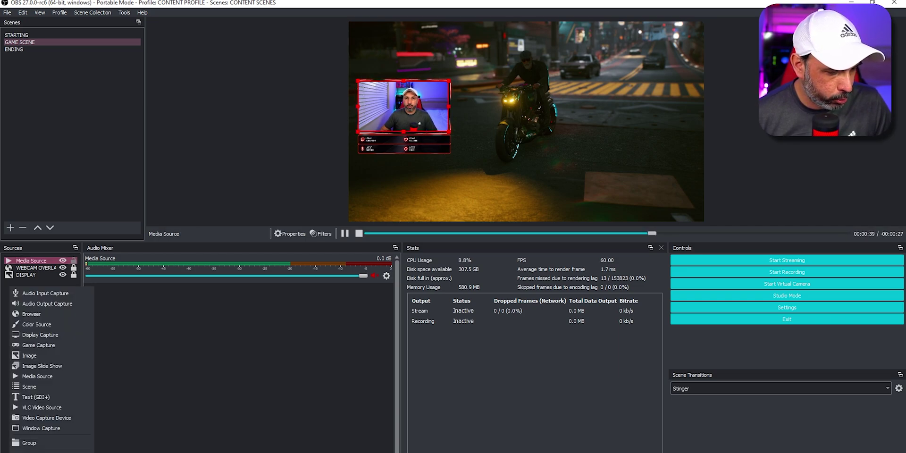
Step: Add a new Group source named CAM
left_click(51, 445)
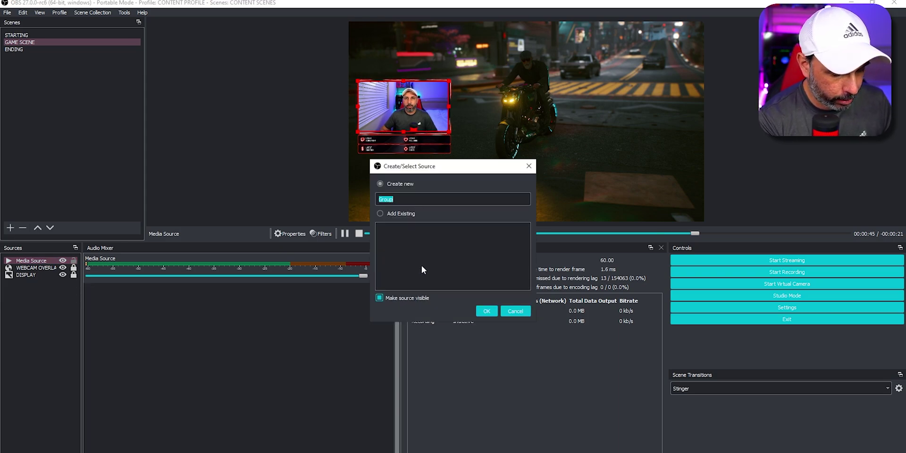
type("CAM")
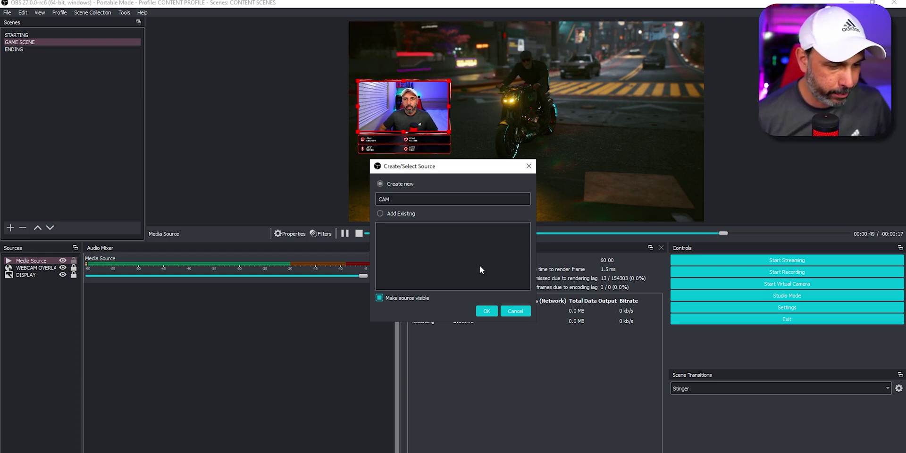
left_click(487, 311)
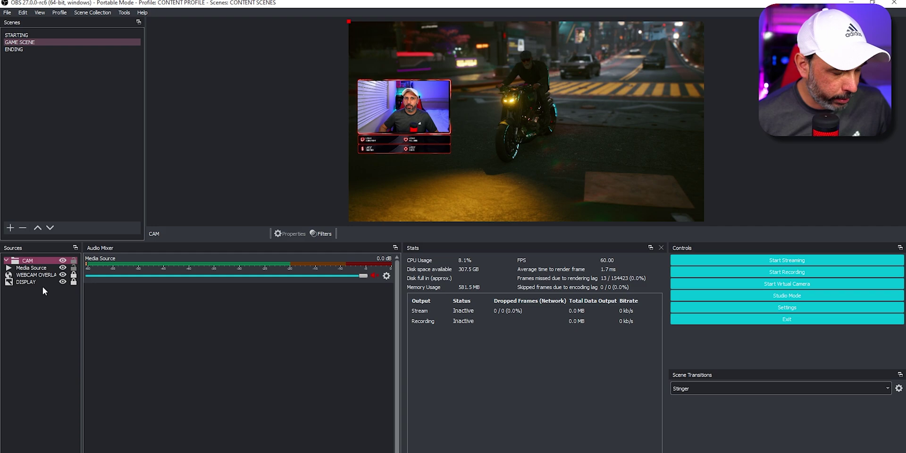
Step: Move Media Source and WEBCAM OVERLAY into the CAM group and lock both
left_click_drag(27, 271, 28, 263)
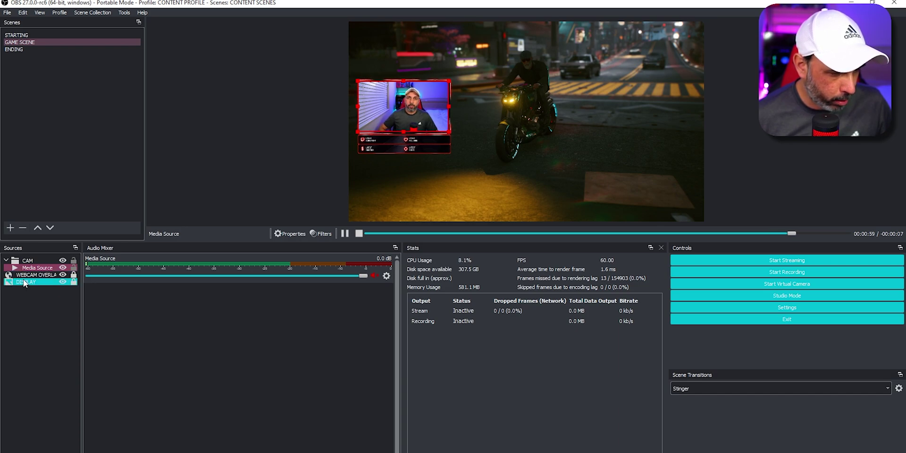
left_click(27, 276)
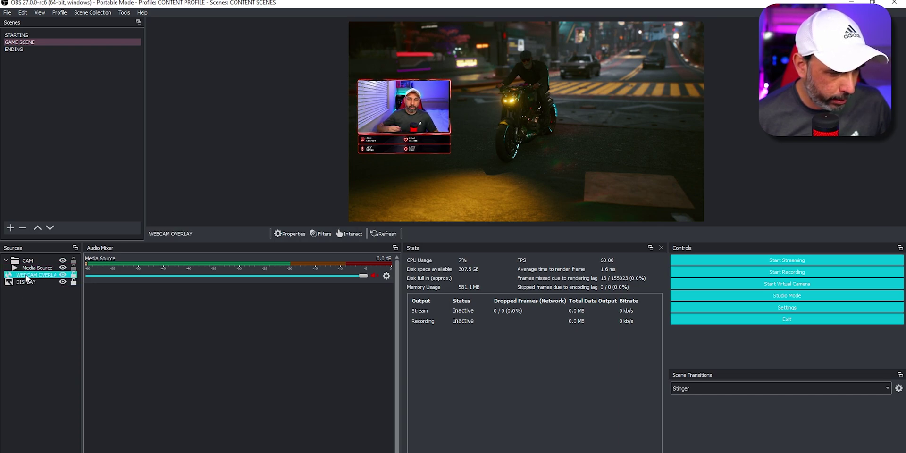
left_click_drag(28, 262, 29, 263)
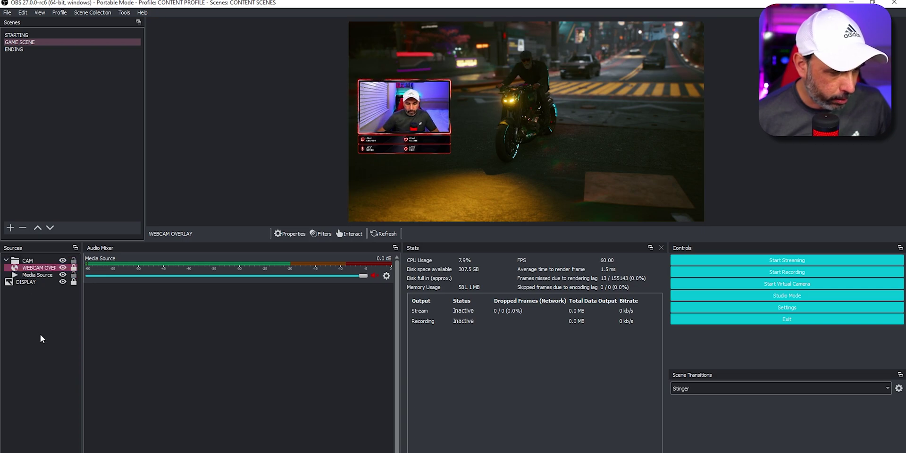
left_click(6, 260)
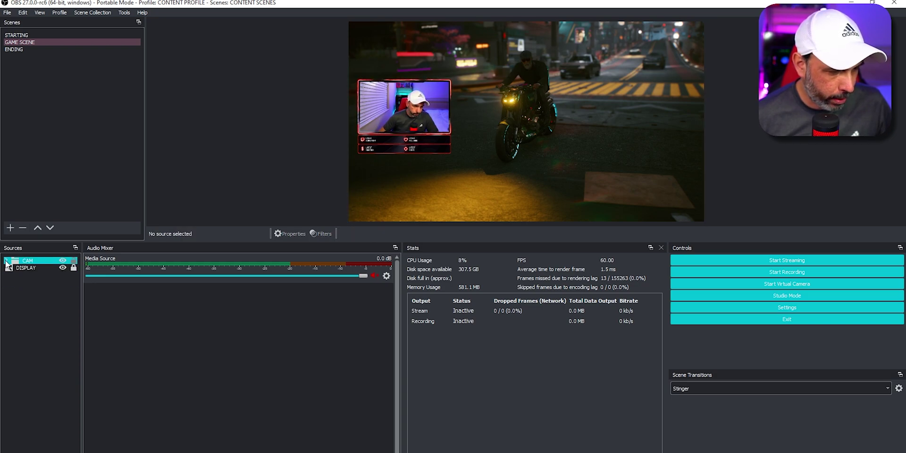
left_click(6, 260)
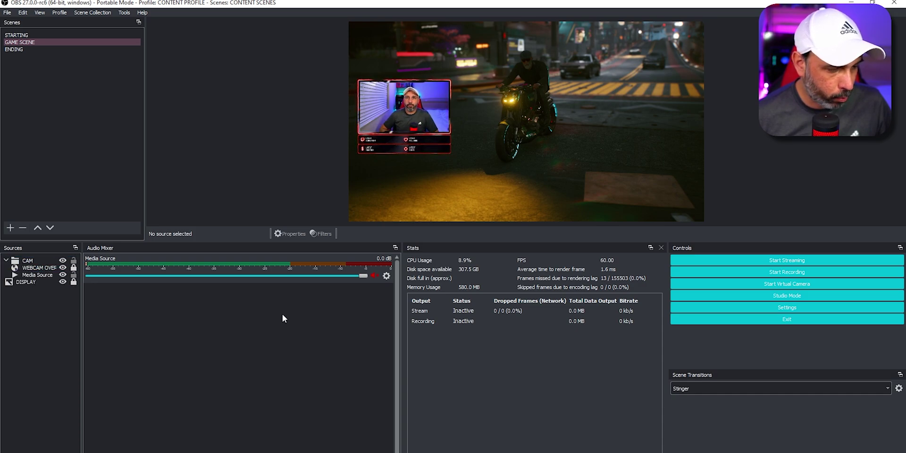
left_click(74, 267)
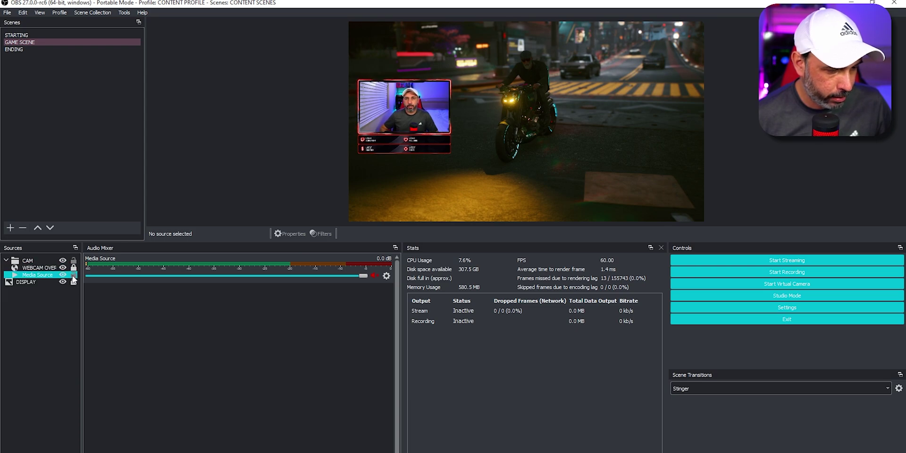
left_click(74, 275)
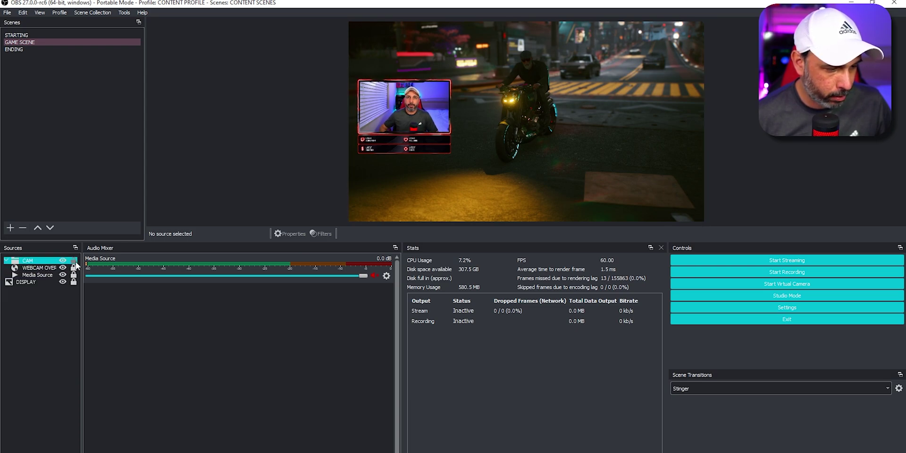
Step: Drag the CAM group lower in the preview, moving webcam and frame together
mouse_move(487, 146)
left_mouse_down()
mouse_move(505, 143)
mouse_move(504, 166)
mouse_move(548, 170)
mouse_move(736, 93)
mouse_move(688, 116)
mouse_move(480, 104)
mouse_move(486, 182)
mouse_move(481, 158)
left_mouse_up()
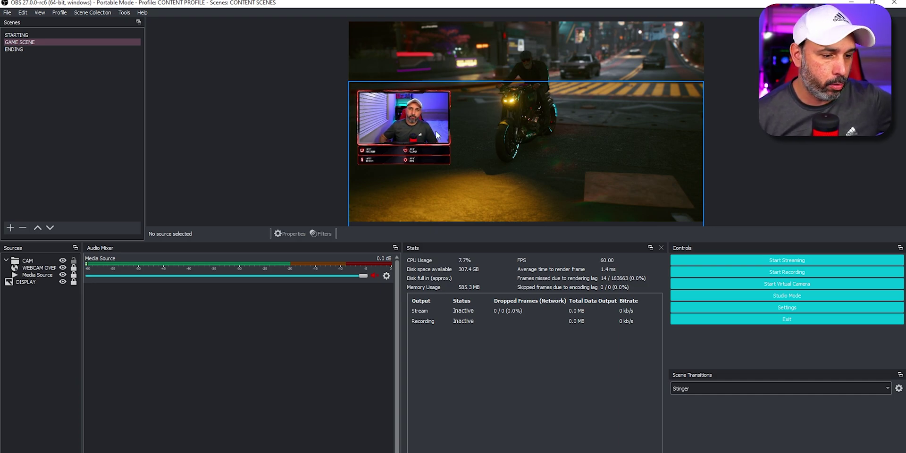
left_click_drag(421, 134, 395, 126)
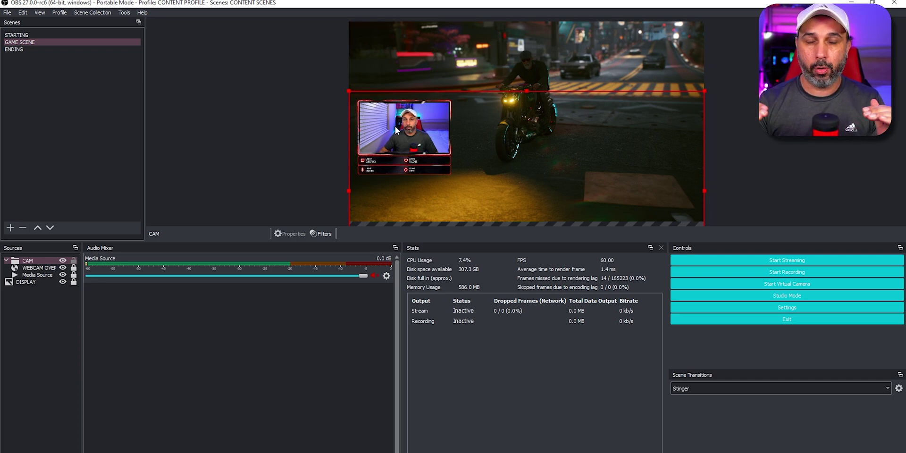
Step: In Settings > General, enable Source Alignment Snapping plus horizontal and vertical center snapping, then apply
left_click(795, 307)
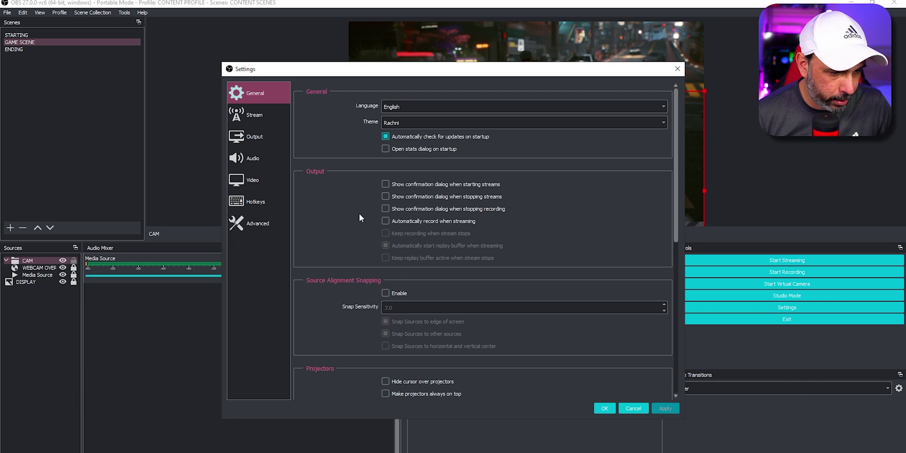
scroll(360, 246, "down", 1)
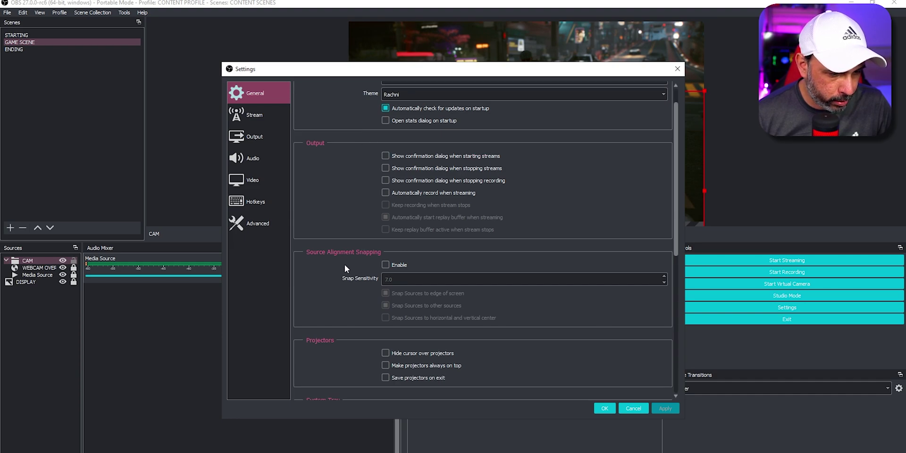
left_click(386, 265)
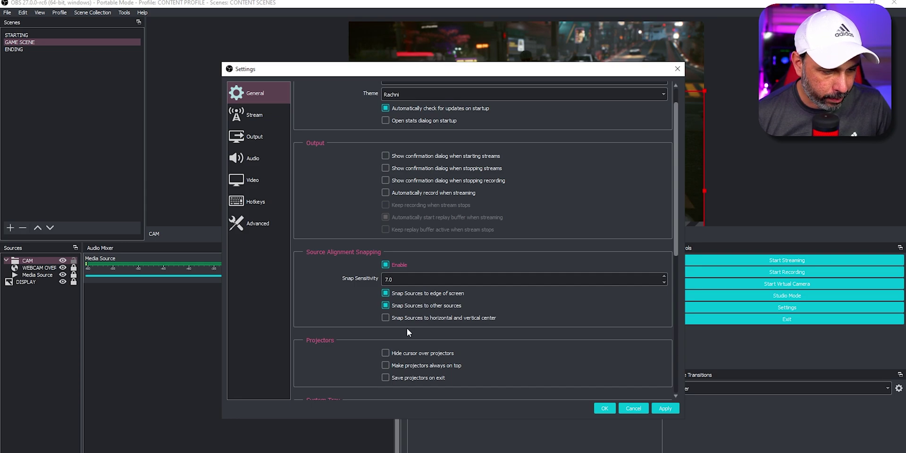
left_click(386, 318)
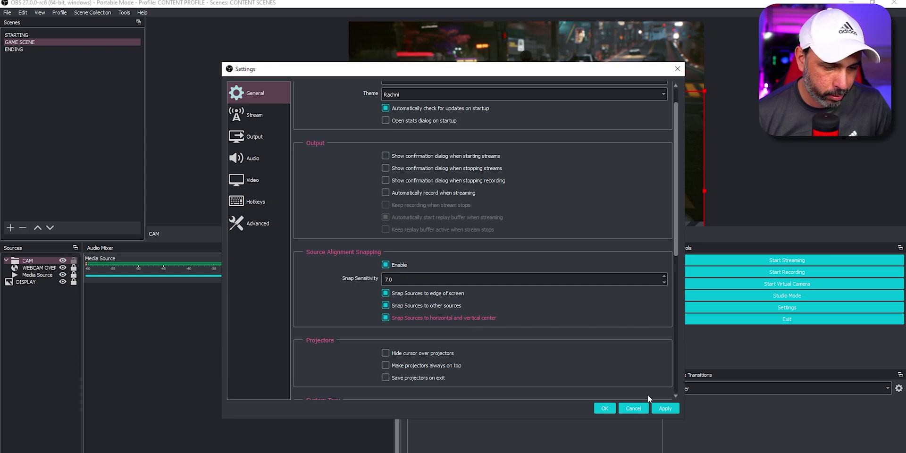
left_click(666, 409)
Step: Close Settings with OK and drag the CAM group up and left until it snaps
left_click(606, 407)
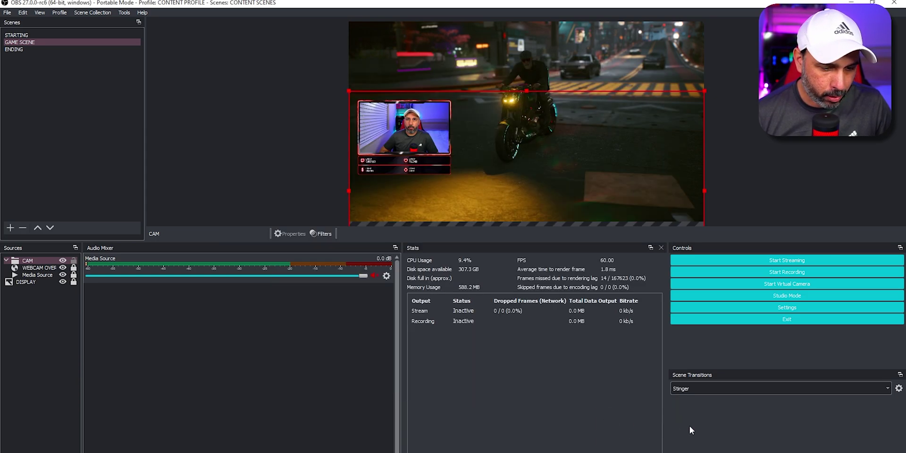
left_click_drag(550, 149, 505, 171)
left_click_drag(514, 189, 511, 172)
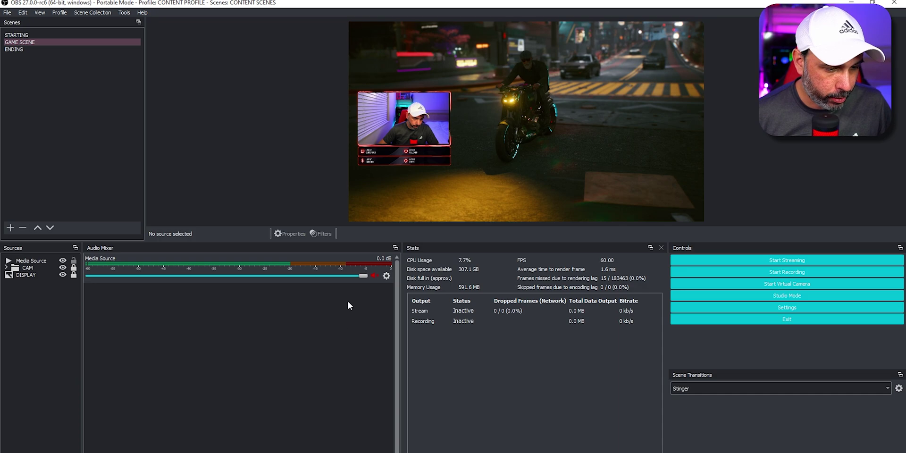
Step: Pull the webcam Media Source out of the frame and trim its right, left, bottom and top edges
left_click(408, 120)
left_click_drag(409, 121, 518, 121)
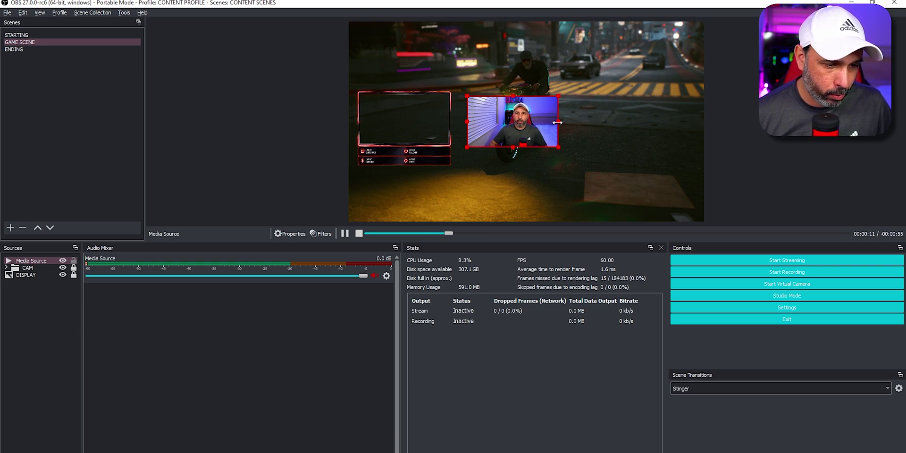
left_click_drag(558, 121, 544, 124)
left_click_drag(468, 121, 481, 122)
mouse_move(513, 147)
left_mouse_down()
mouse_move(512, 132)
mouse_move(512, 145)
left_mouse_up()
left_click_drag(513, 97, 513, 100)
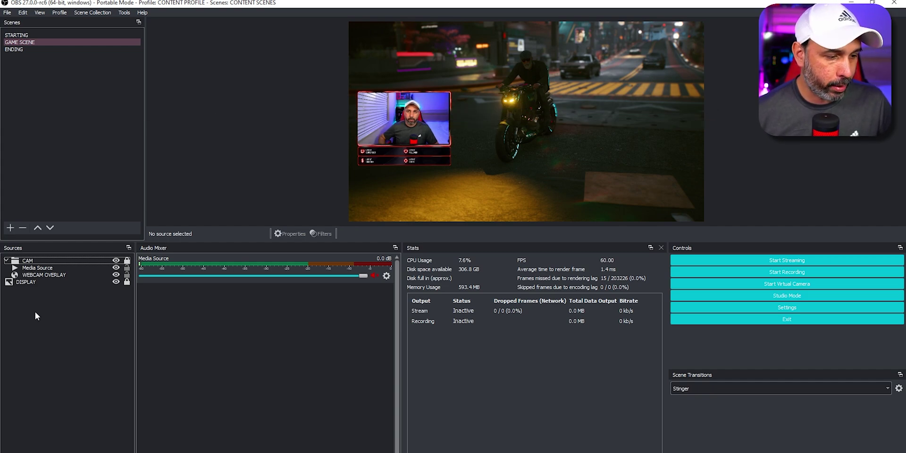
Step: Give the DISPLAY source a red custom colour tag in the sources list
right_click(52, 281)
left_click(46, 283)
right_click(49, 279)
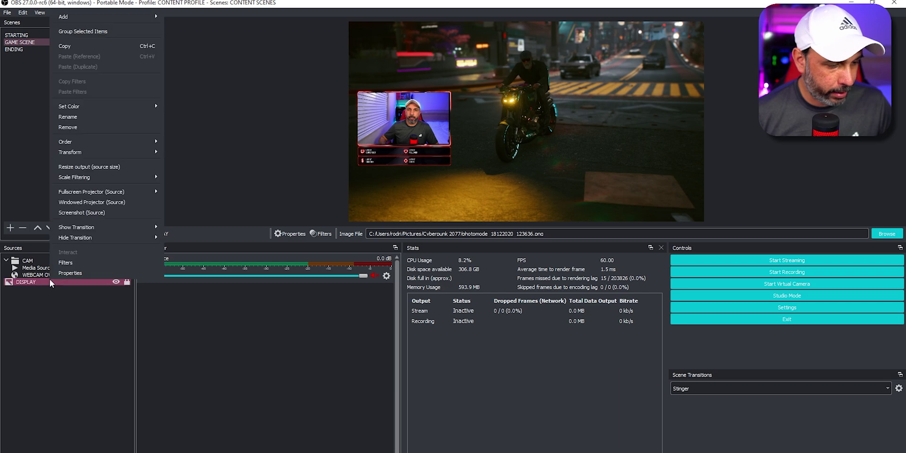
mouse_move(85, 105)
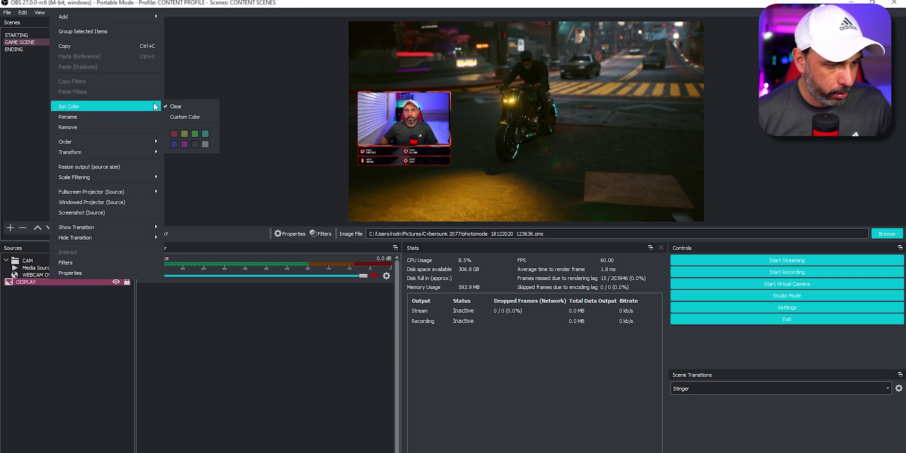
left_click(194, 117)
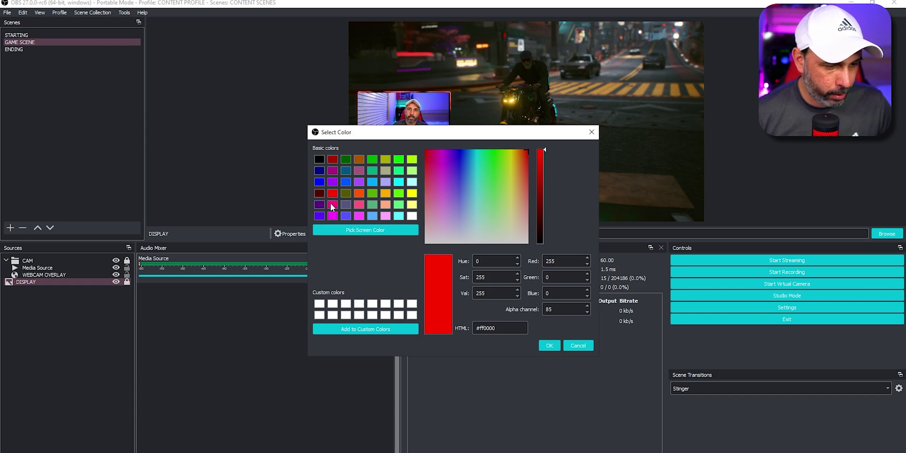
left_click(553, 346)
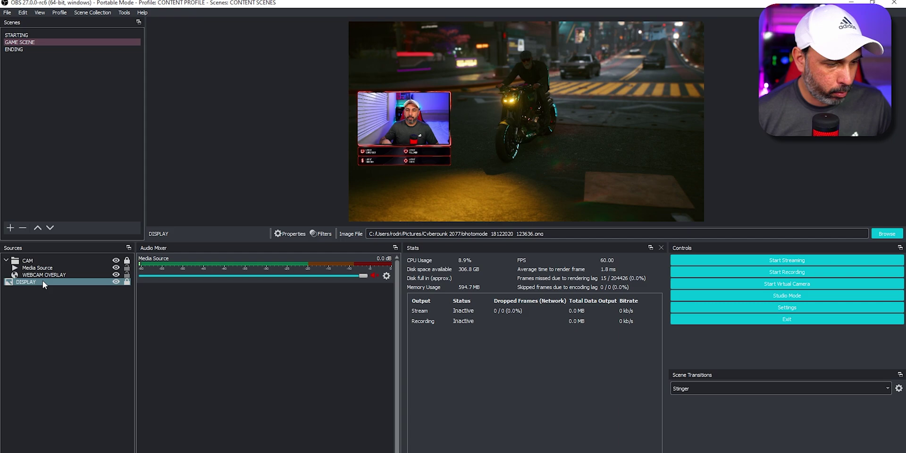
Step: Give the CAM group a yellow (#ffff00) custom colour tag
left_click(49, 259)
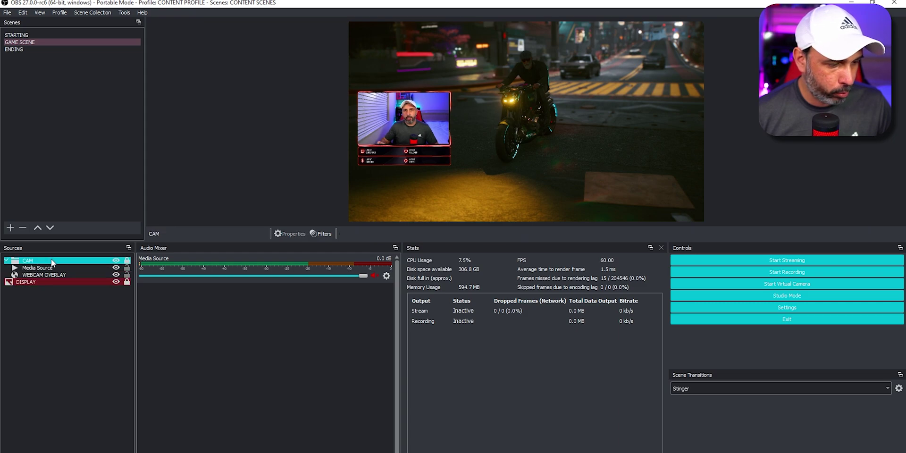
right_click(51, 260)
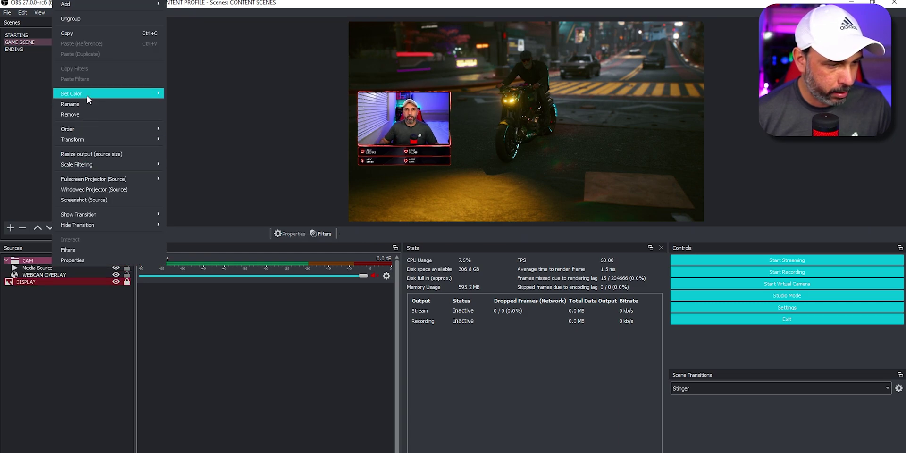
mouse_move(101, 94)
left_click(189, 105)
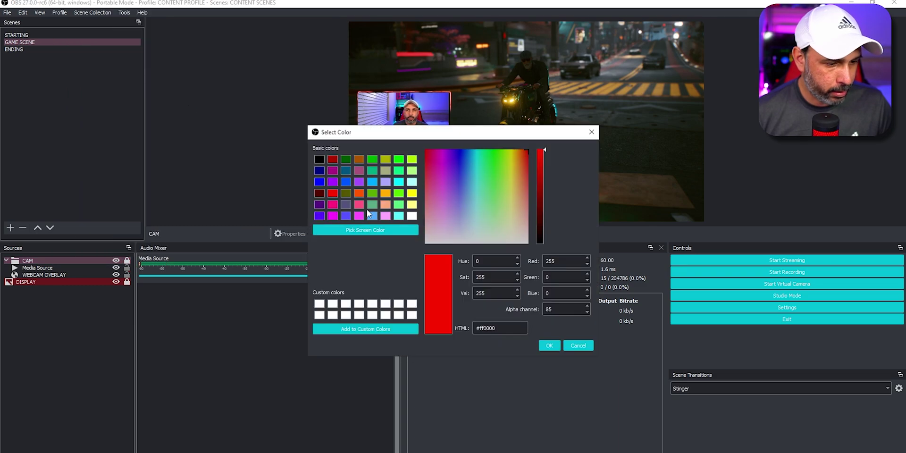
left_click(410, 195)
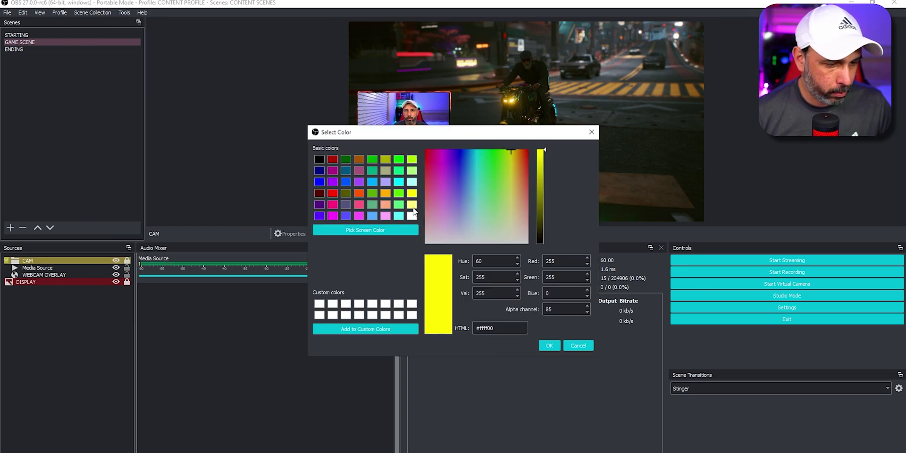
left_click(548, 345)
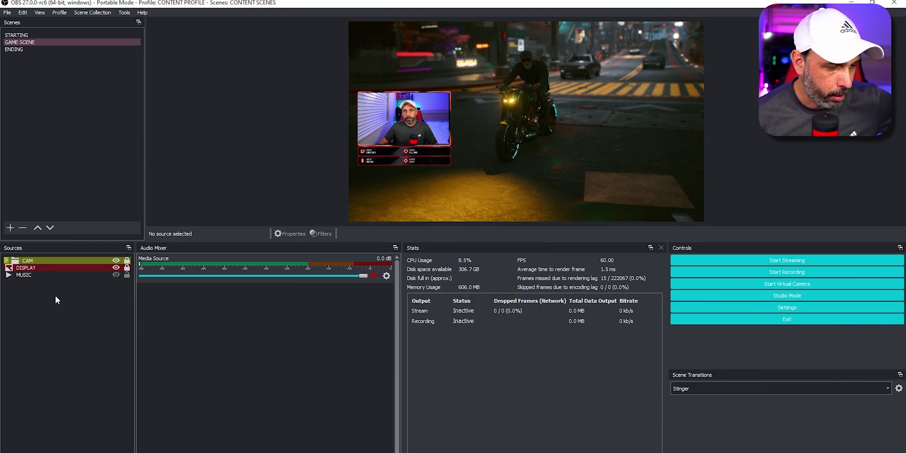
Step: Unmute Media Source in the Audio Mixer and set its volume to about -4.6 dB
left_click(42, 276)
left_click(41, 275)
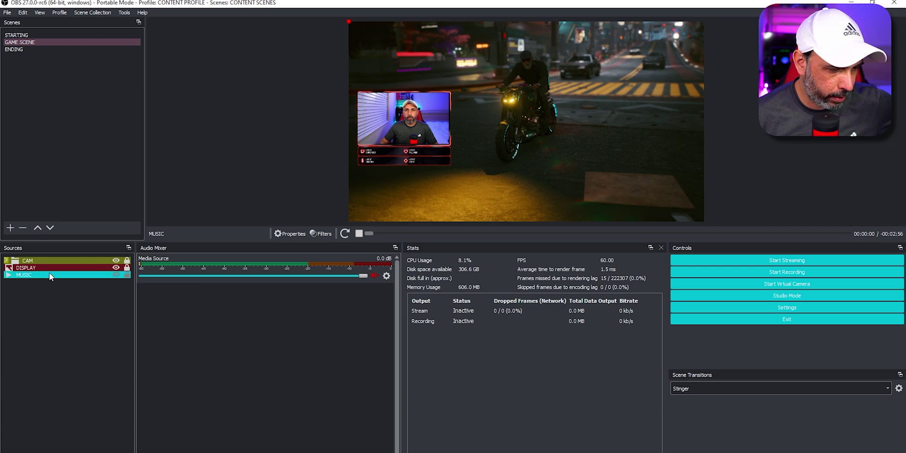
left_click(373, 276)
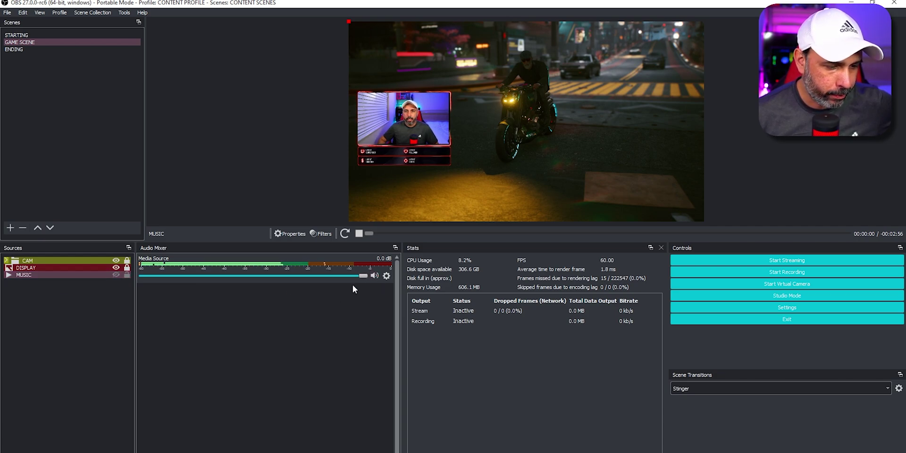
left_click_drag(364, 276, 335, 276)
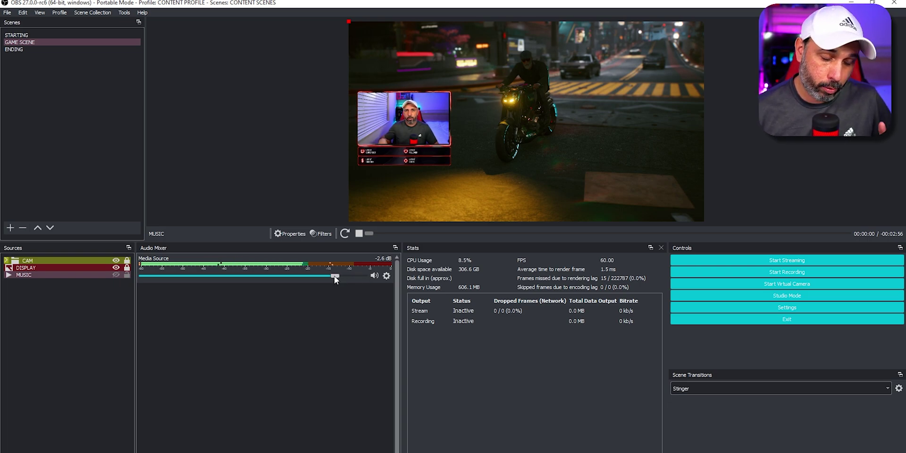
left_click_drag(338, 276, 319, 275)
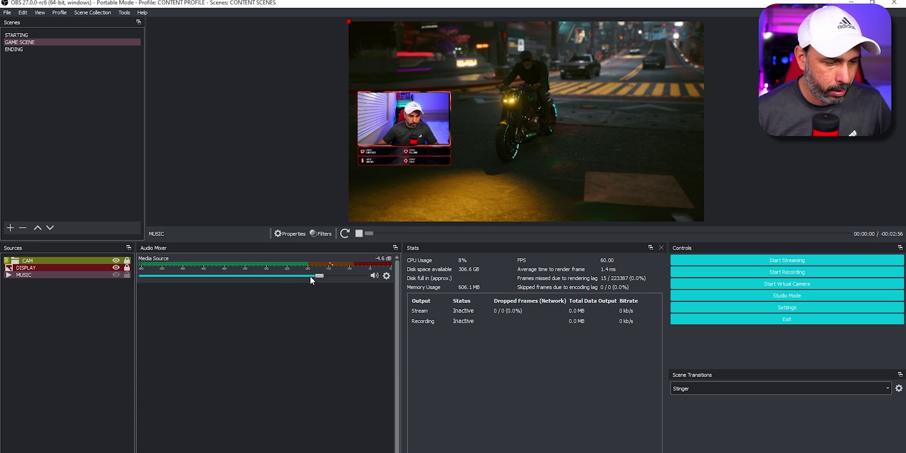
left_click_drag(290, 279, 337, 278)
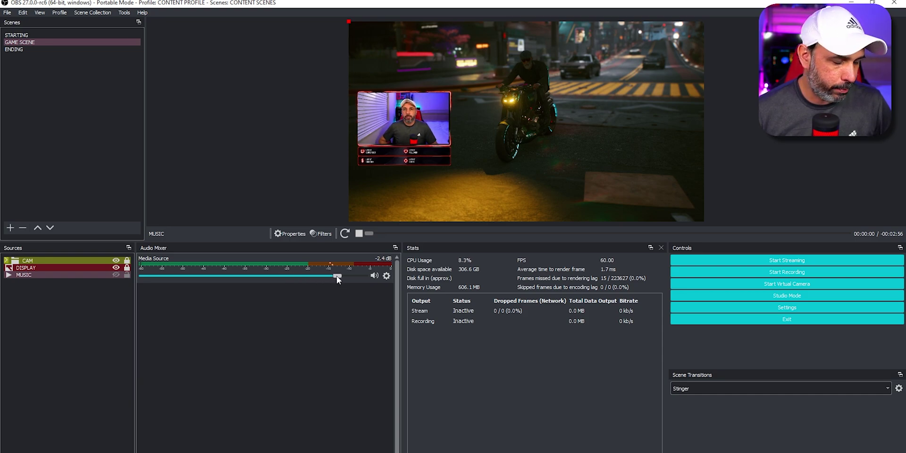
left_click_drag(337, 276, 319, 276)
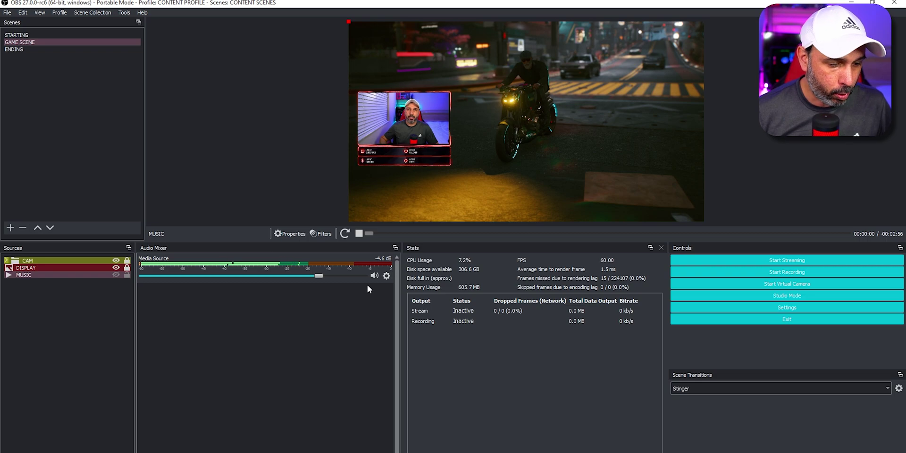
Step: Lock the Media Source volume fader, then unlock it again
right_click(342, 279)
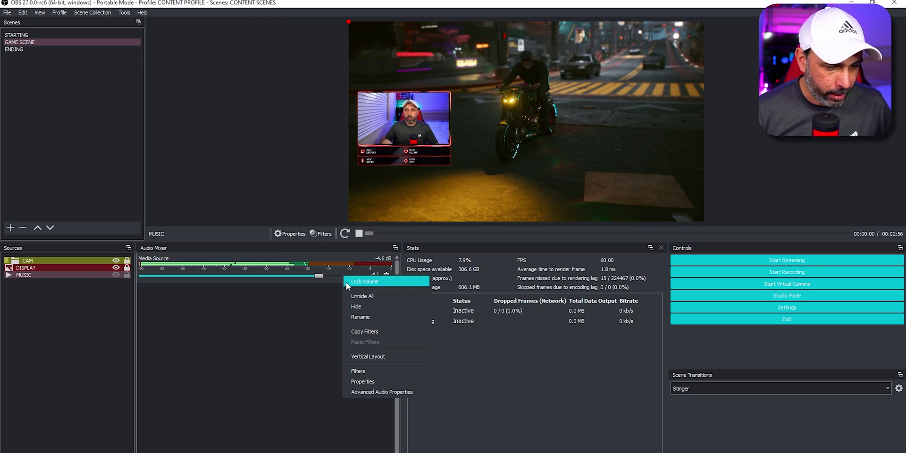
left_click(383, 284)
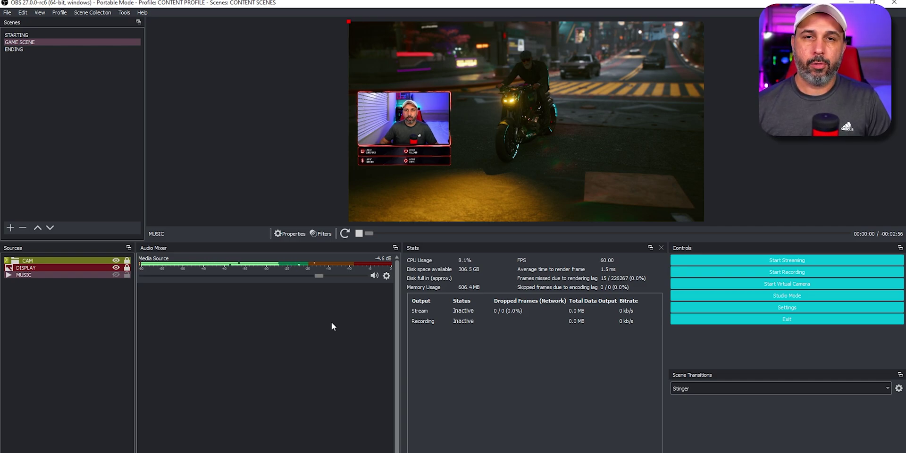
right_click(338, 272)
left_click(387, 279)
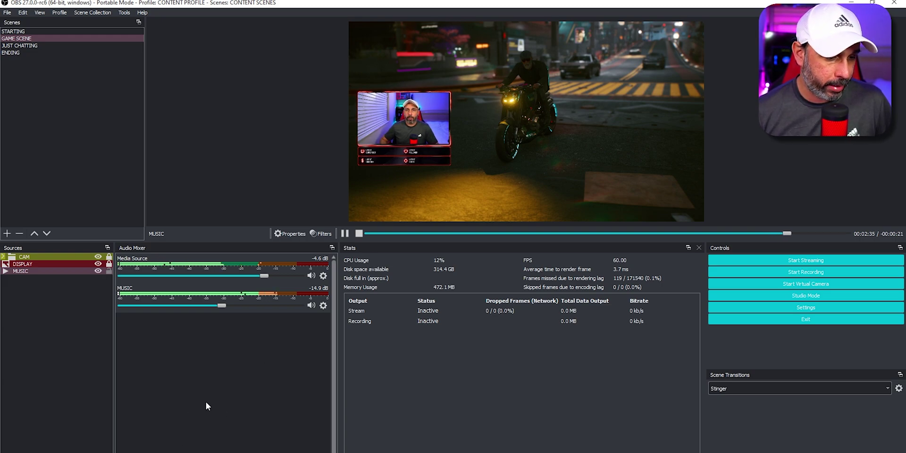
right_click(267, 308)
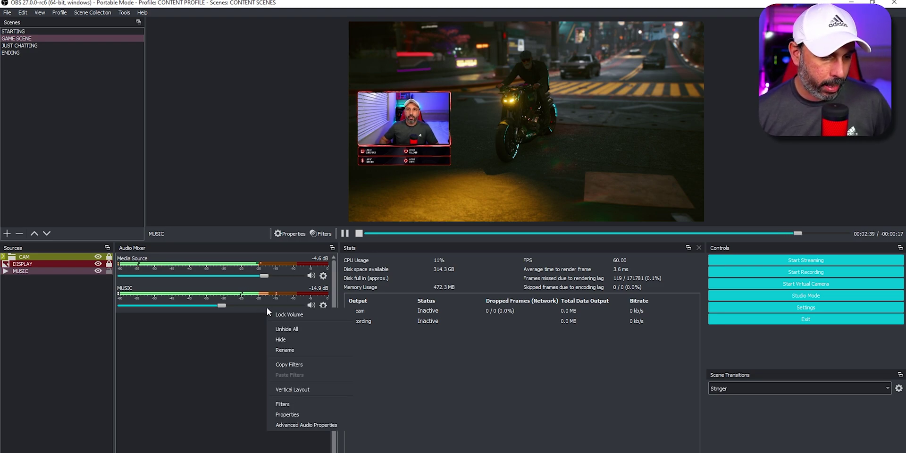
left_click(304, 339)
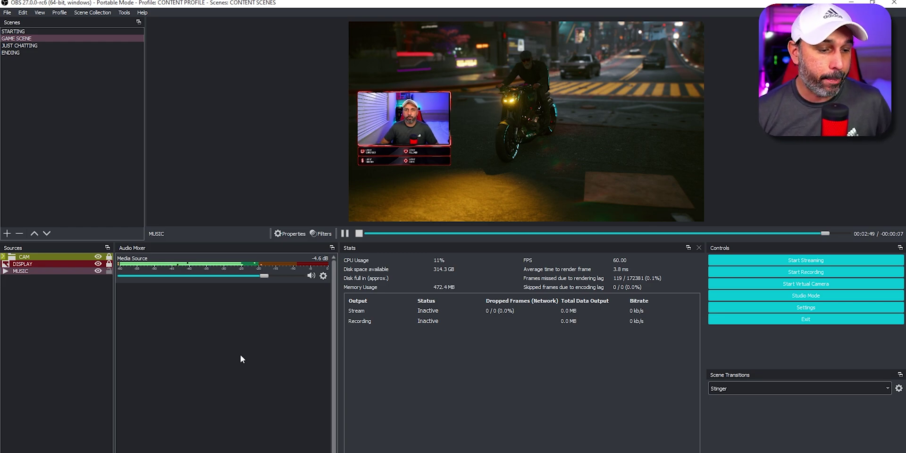
right_click(218, 348)
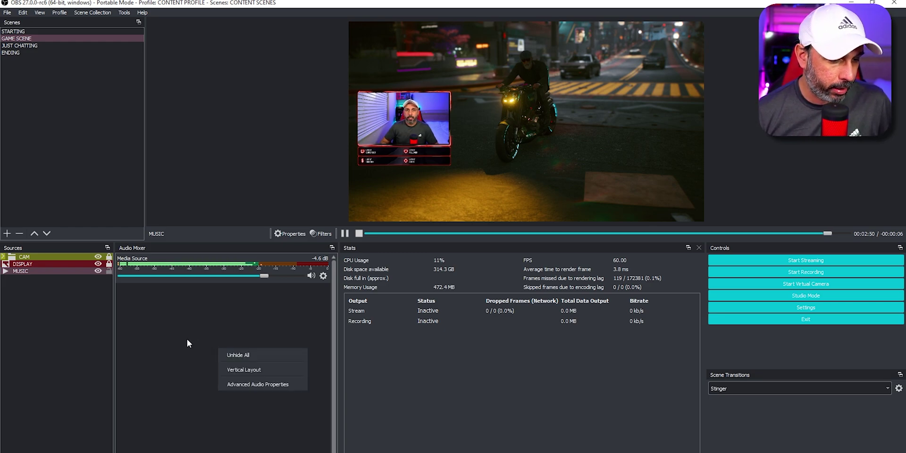
left_click(264, 356)
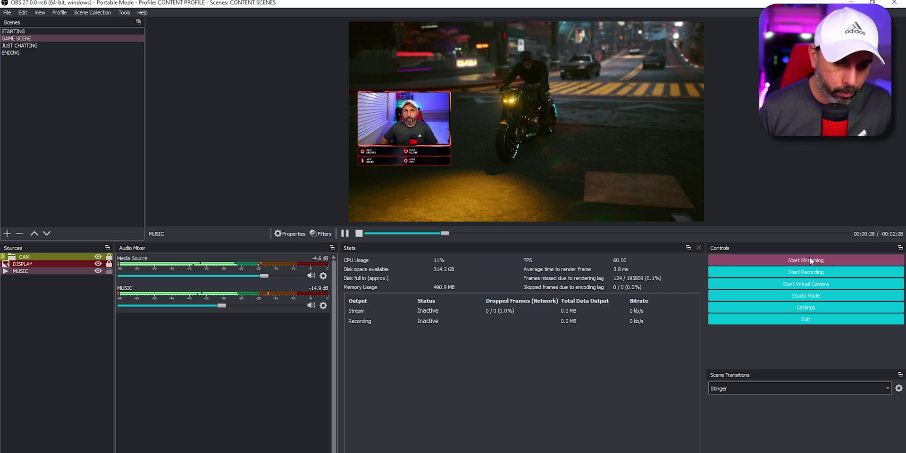
Step: Assign F12 to Screenshot Output in the Hotkeys settings and save the change
left_click(809, 308)
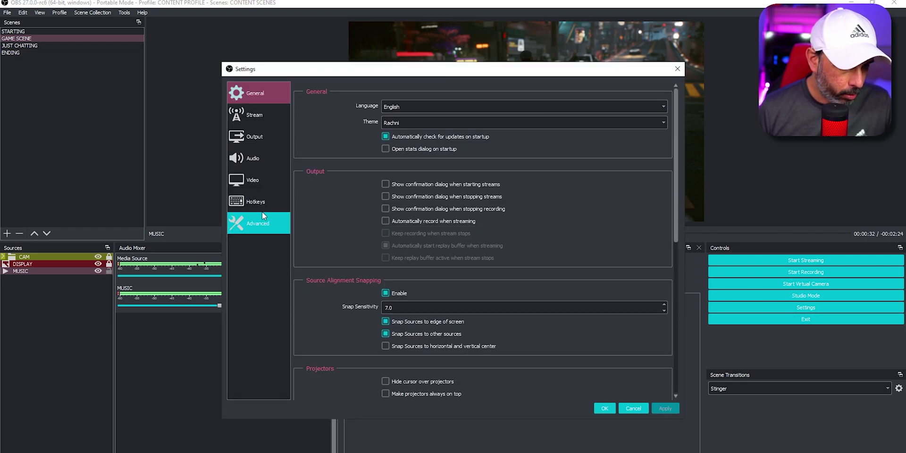
left_click(268, 205)
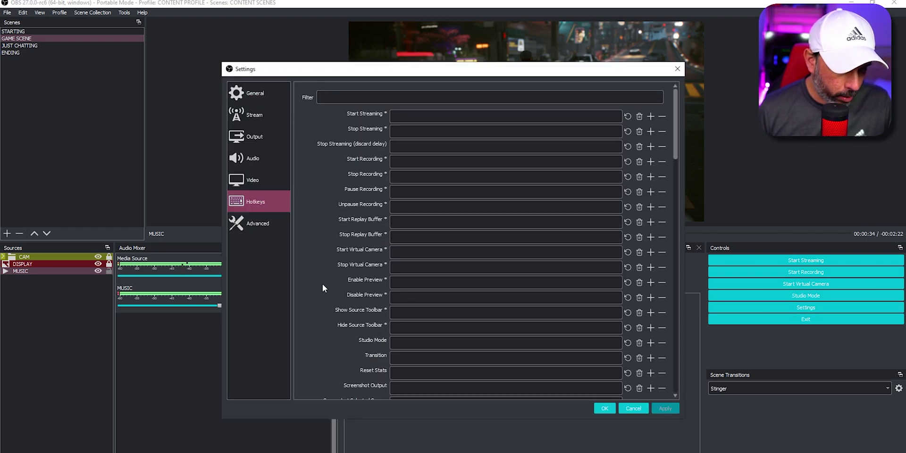
scroll(322, 284, "down", 2)
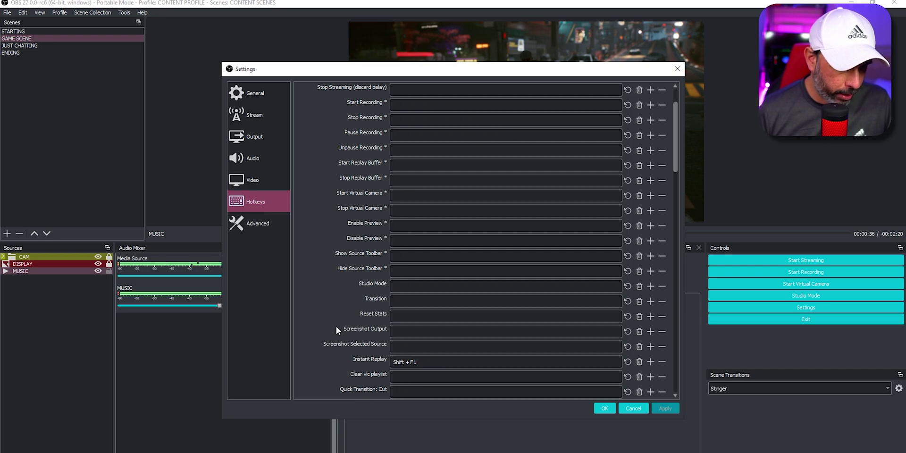
left_click(426, 330)
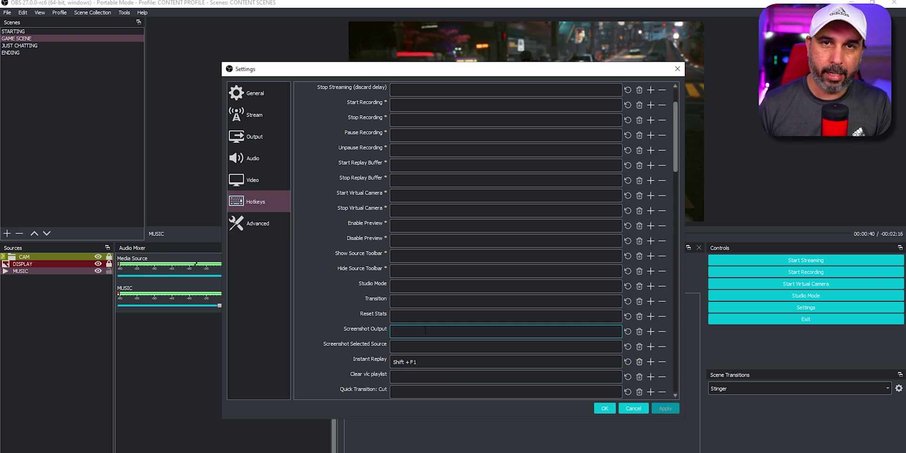
key("F12")
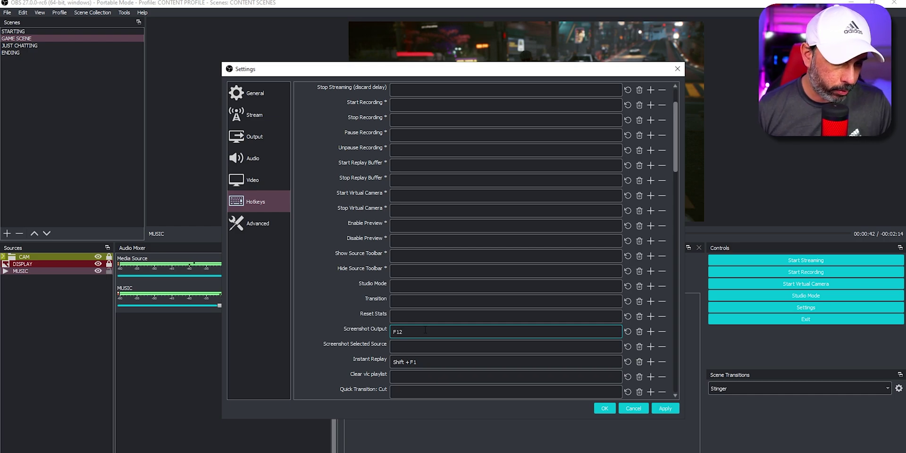
left_click(604, 409)
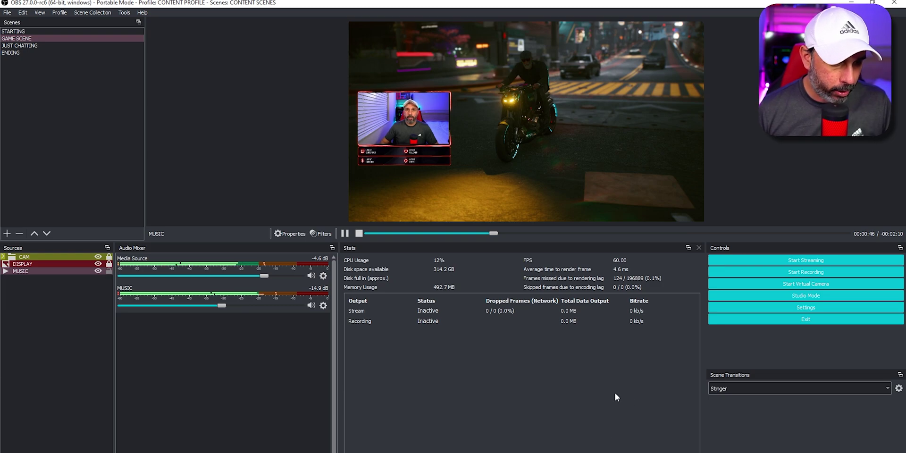
mouse_move(266, 452)
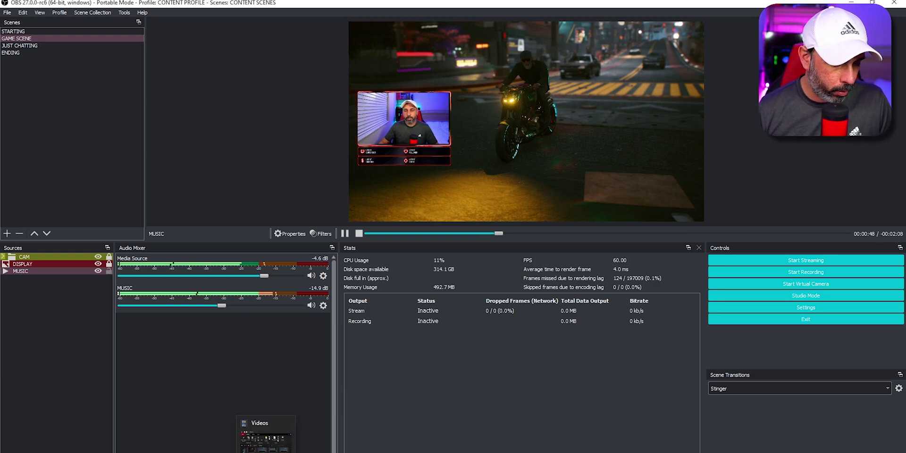
left_click(266, 437)
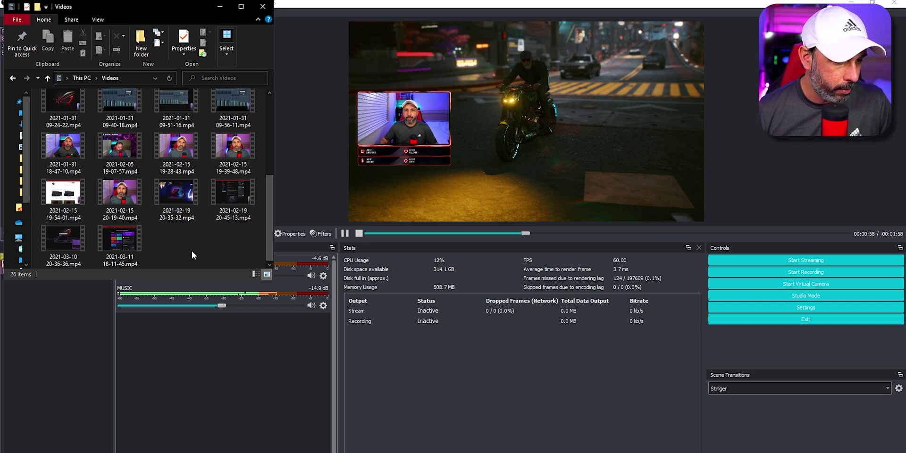
key("Print")
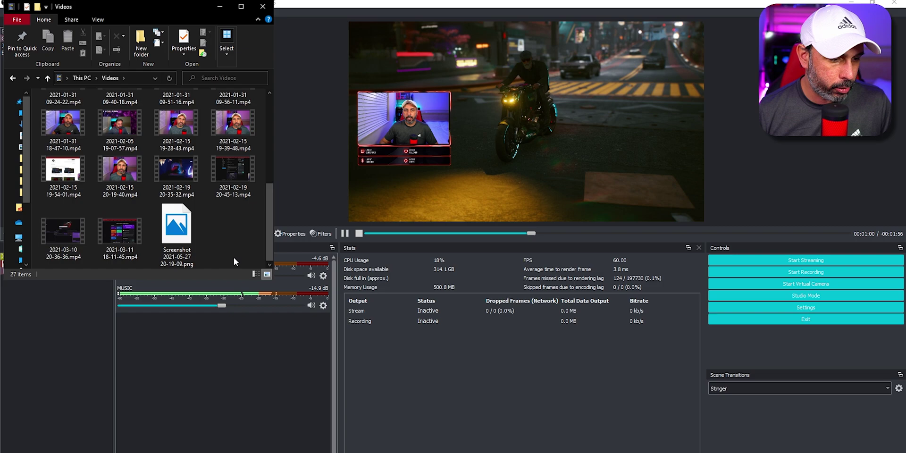
double_click(177, 232)
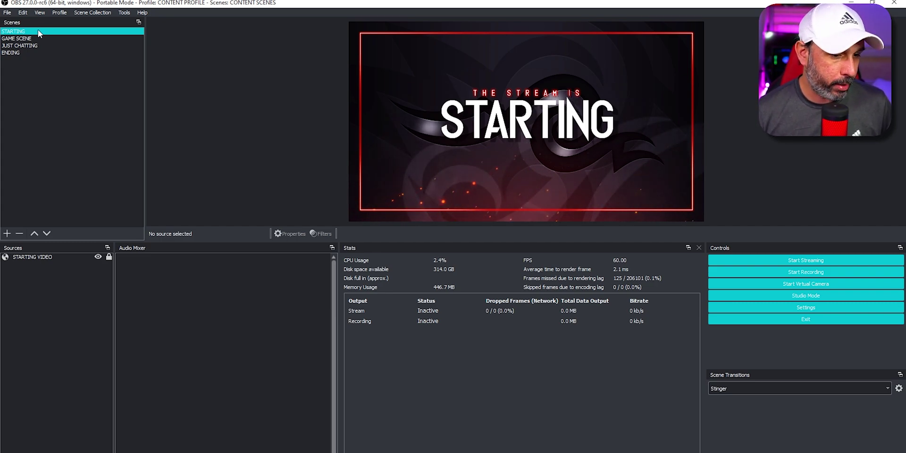
Step: Switch to GAME SCENE, then to the ENDING scene to watch the stinger
left_click(50, 38)
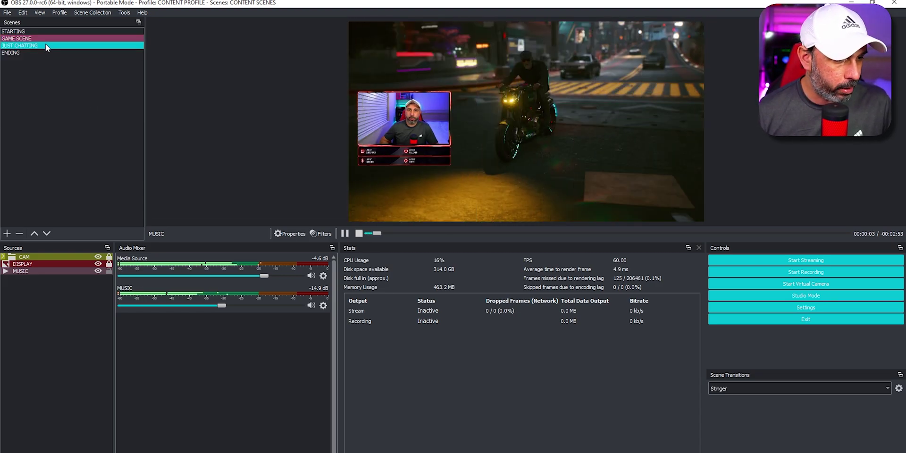
left_click(50, 52)
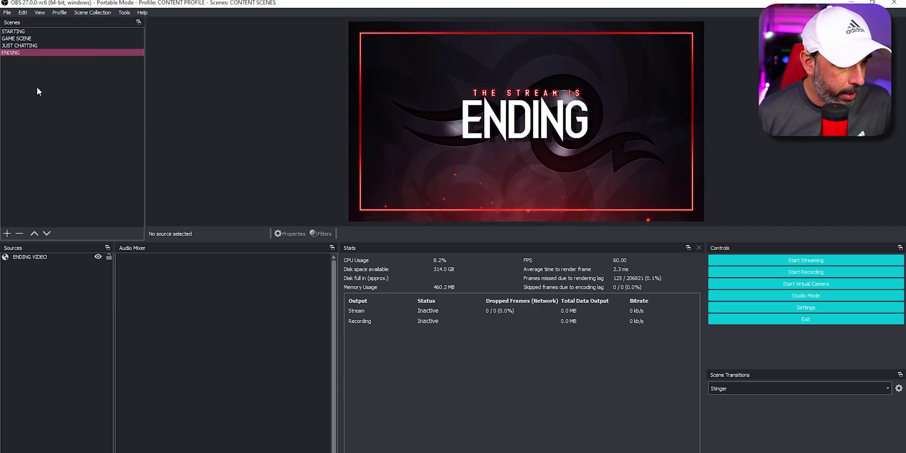
Step: Set a Fade transition override on the ENDING scene
right_click(38, 52)
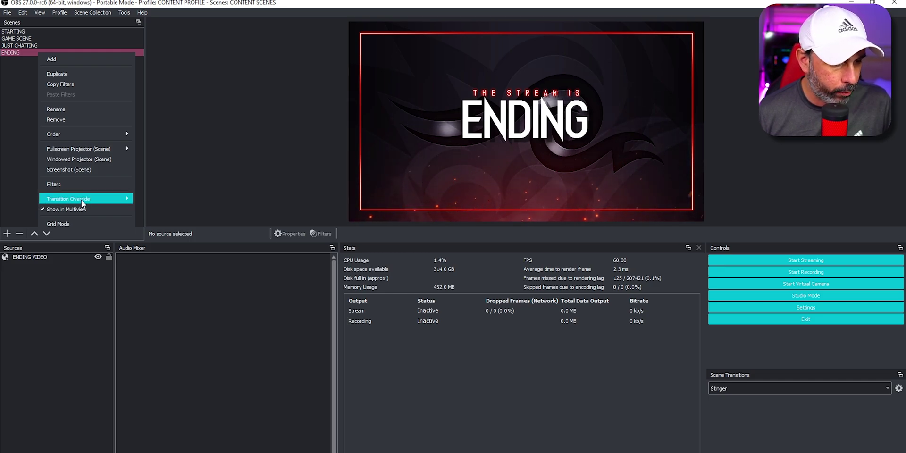
mouse_move(103, 200)
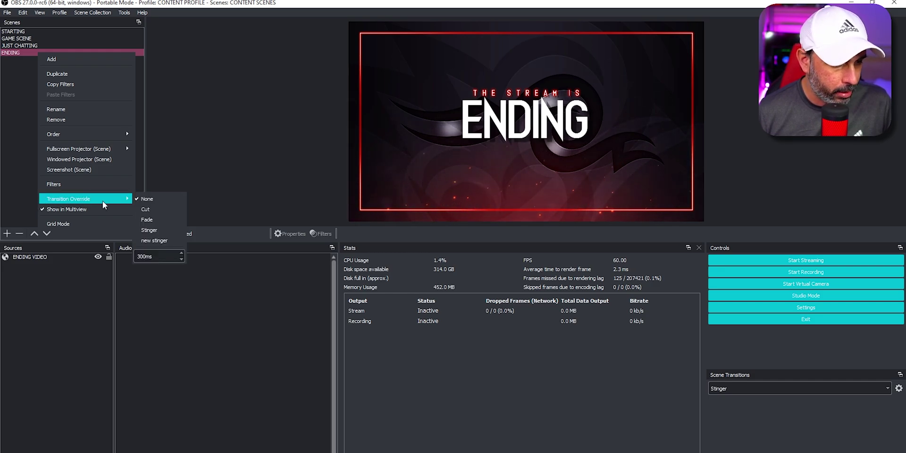
left_click(167, 221)
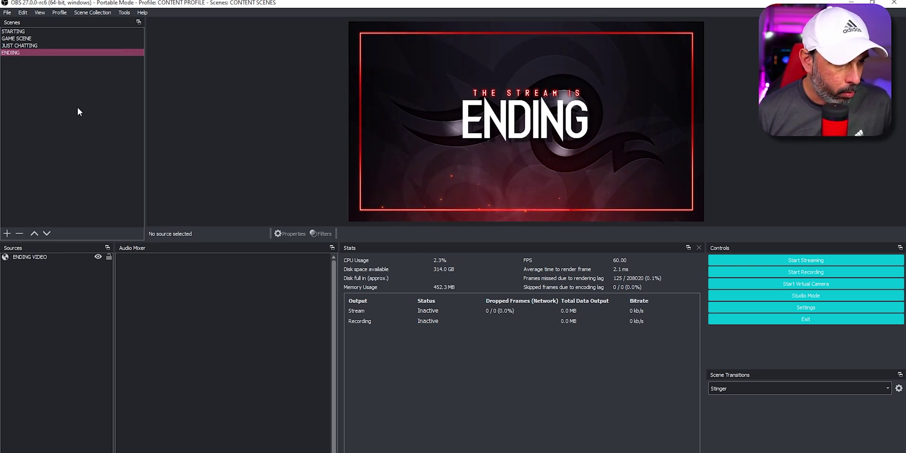
Step: Switch through STARTING and GAME SCENE to ENDING to test the fade
left_click(42, 31)
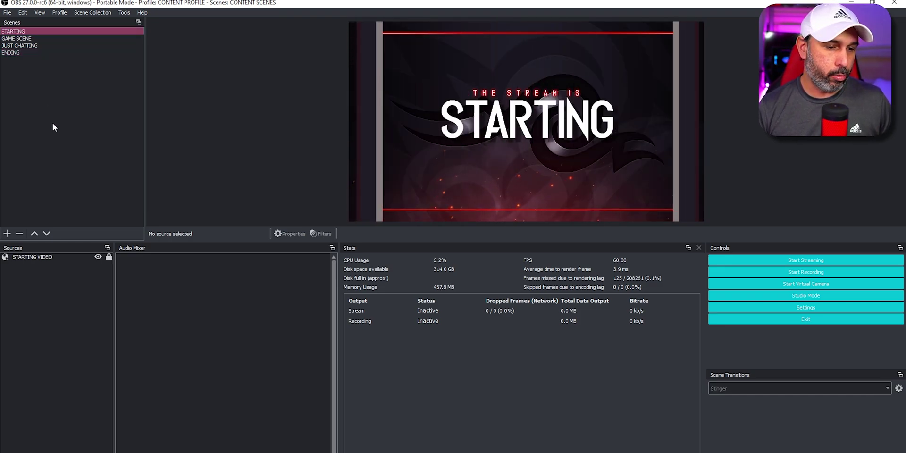
left_click(45, 37)
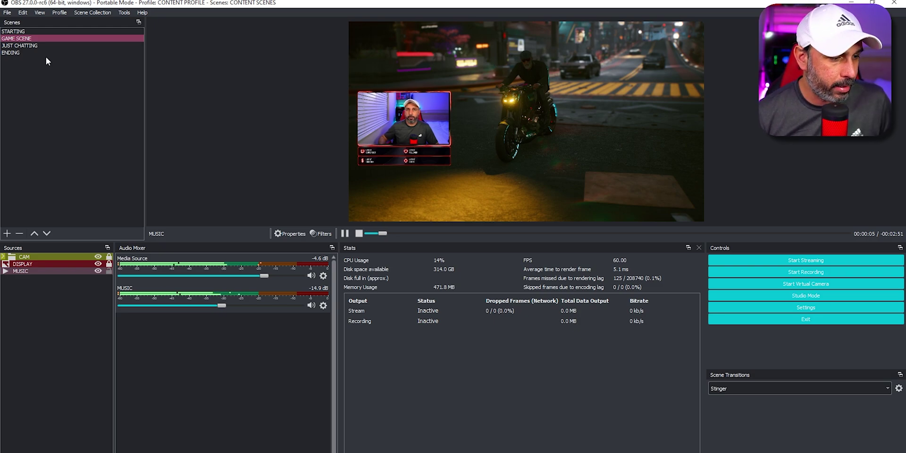
left_click(28, 53)
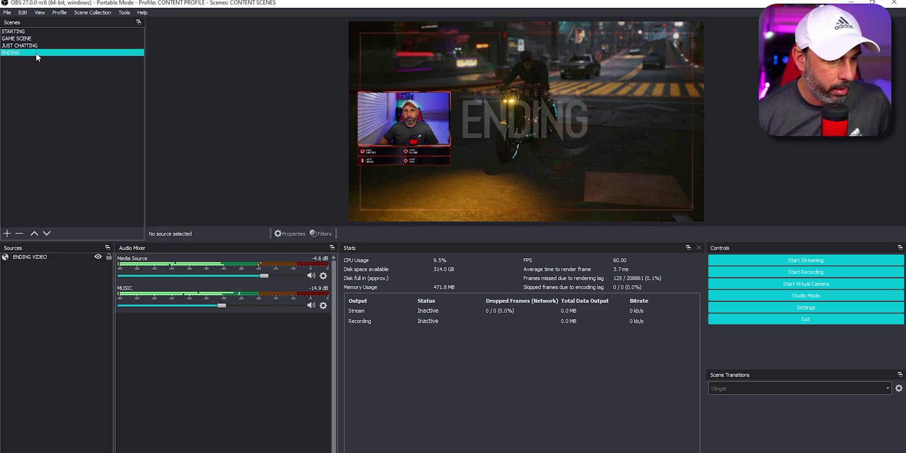